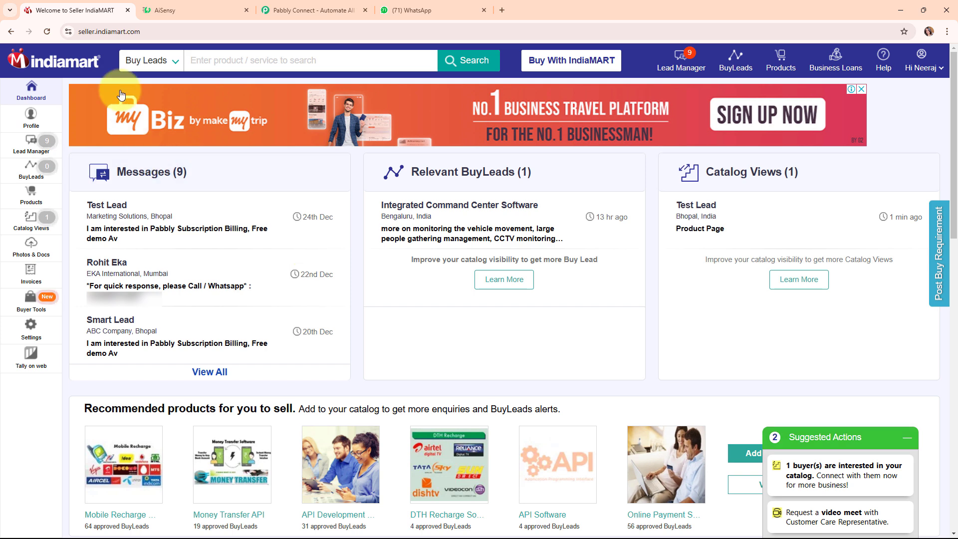
left_click(168, 6)
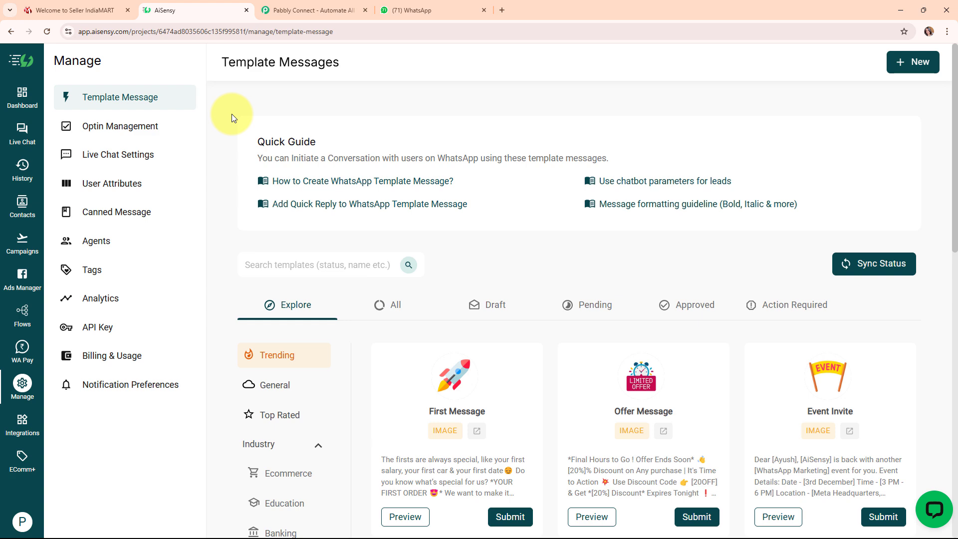
left_click(100, 5)
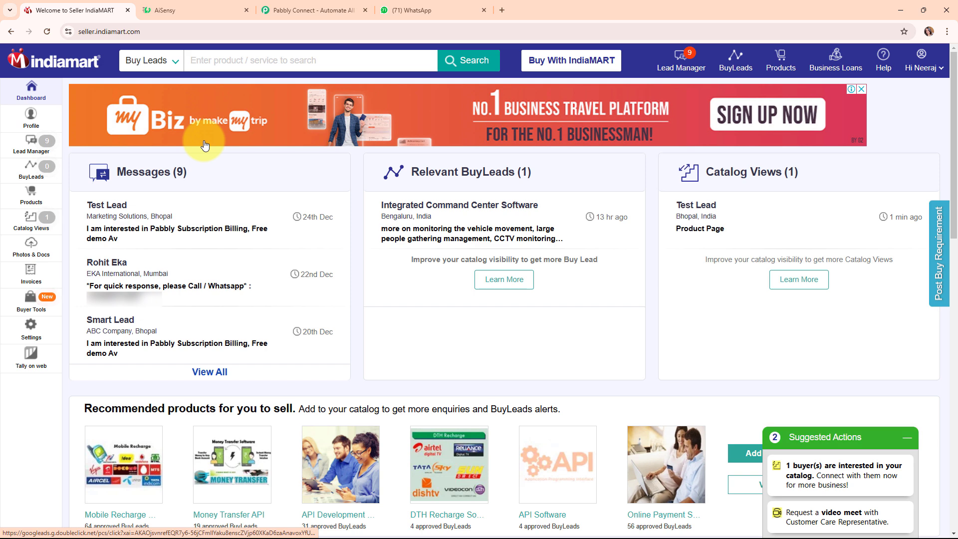
mouse_move(316, 305)
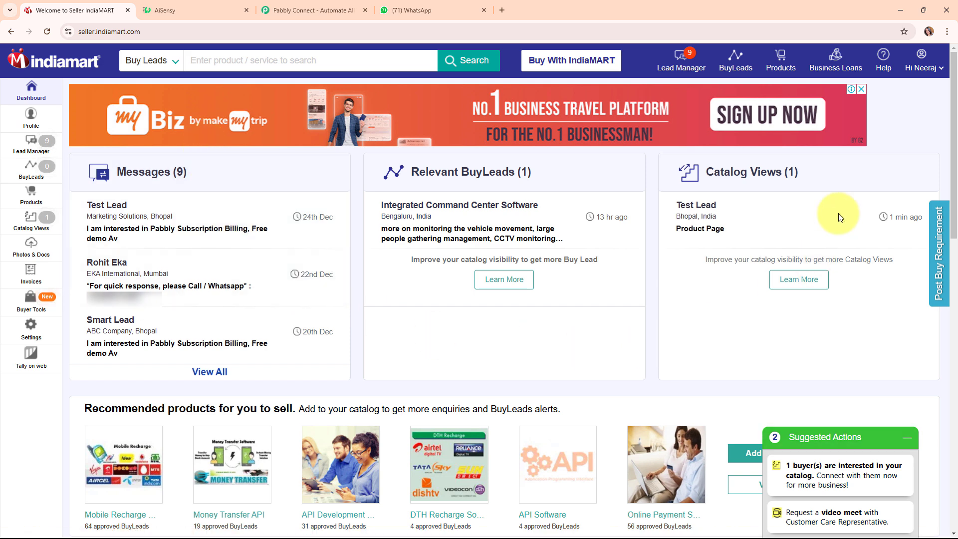
Step: In the IndiaMART buyer window, send the Pabbly Subscription Billing supplier an enquiry about herbal product range, pricing, bulk discounts and an immunity-boosting product
key("alt+Tab")
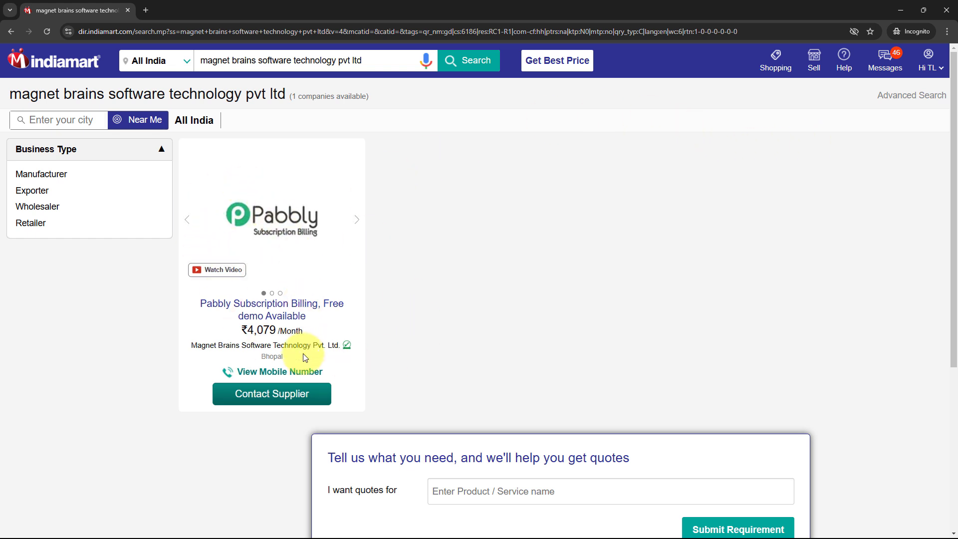
left_click(290, 404)
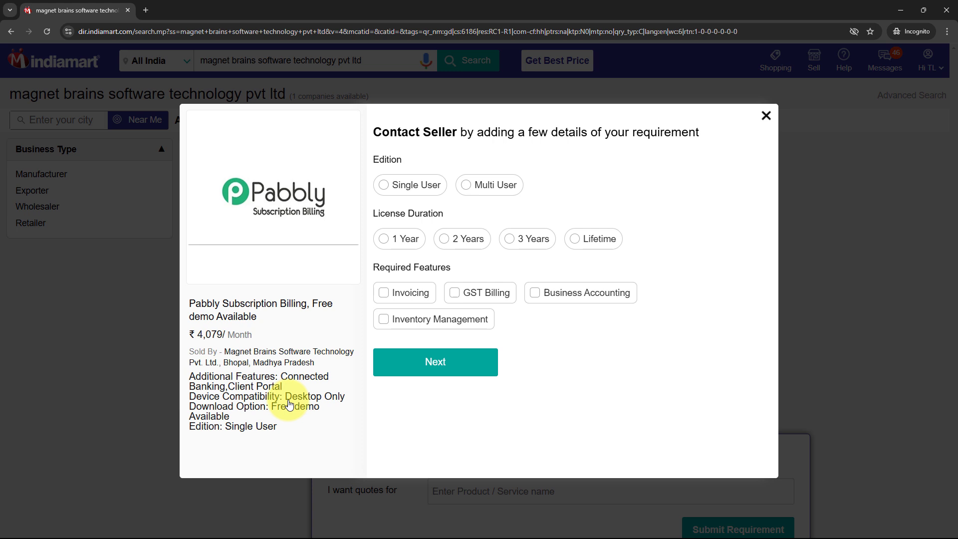
left_click(449, 364)
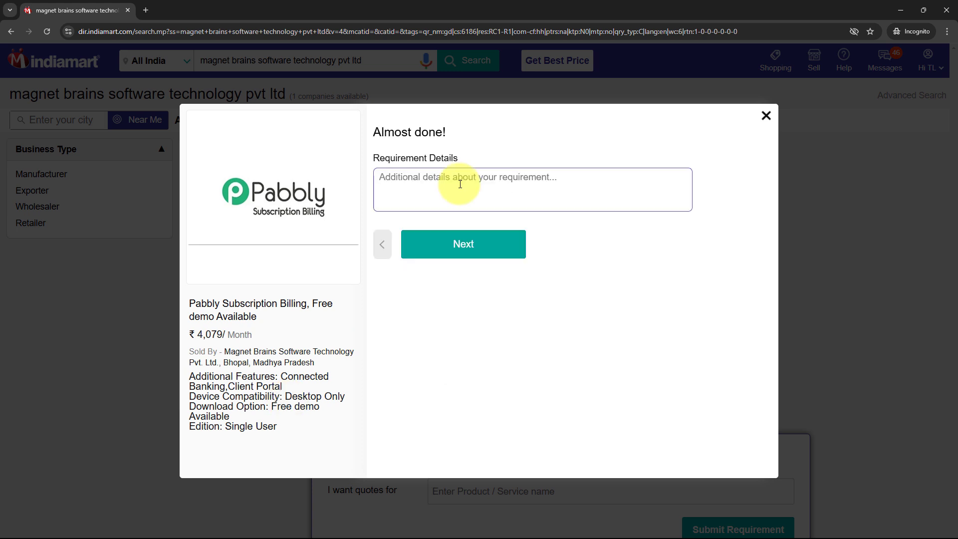
type("Hi, I am interested in your herbal products. Can you share more details about your range, pricing, and if you offer bulk discounts? Also, do you have a product for boosting immunity? Please let me know. Thank you!")
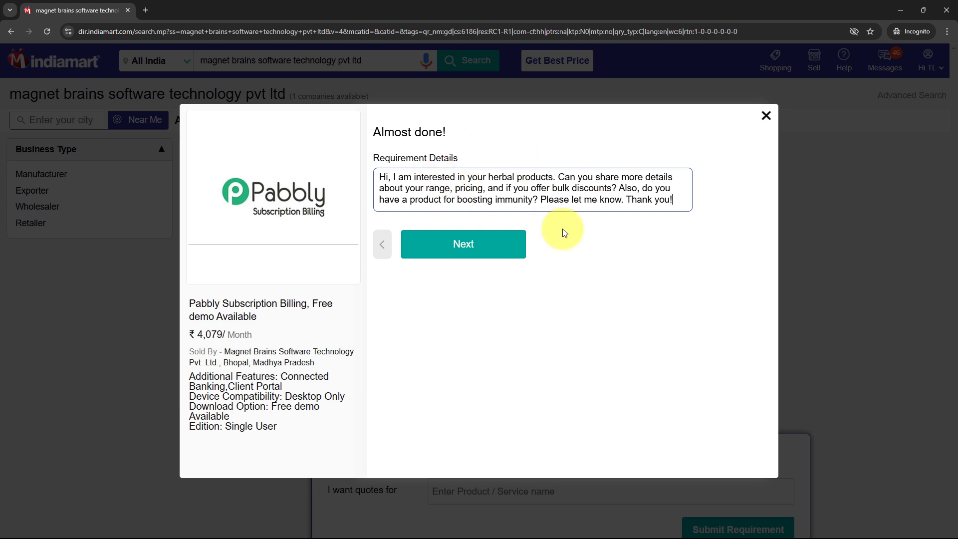
left_click(471, 256)
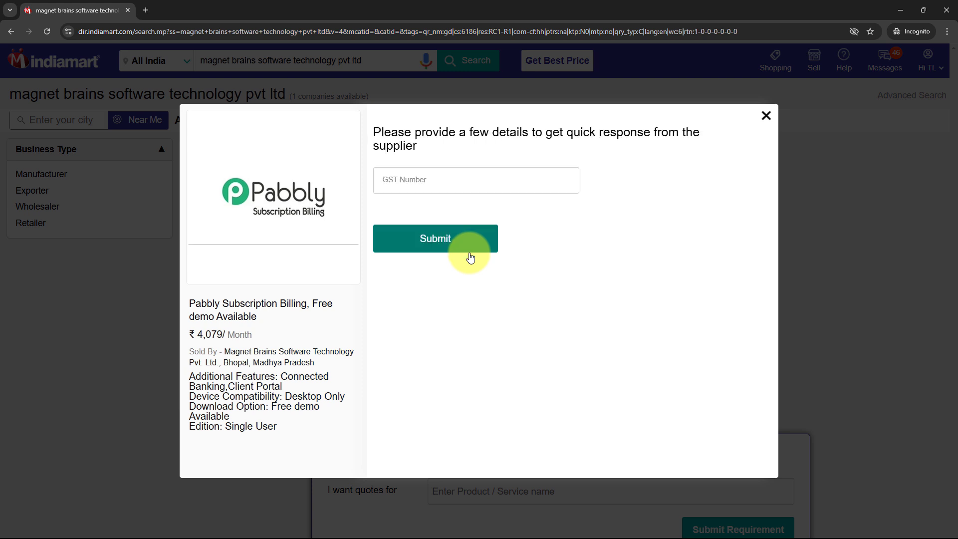
left_click(471, 257)
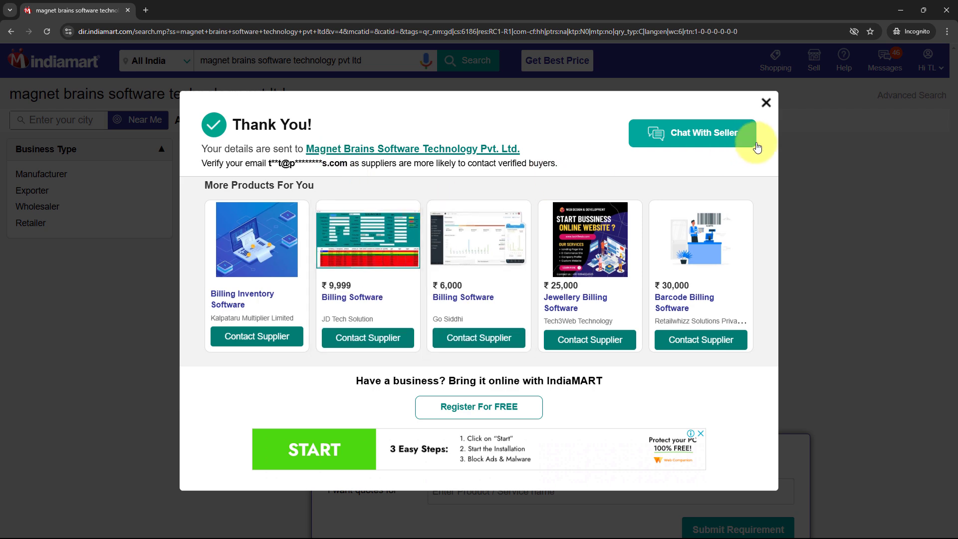
left_click(767, 103)
Step: Check the AiSensy chat in WhatsApp for the reply to the enquiry, and view the IndiaMART dashboard and AiSensy template messages
key("alt+Tab")
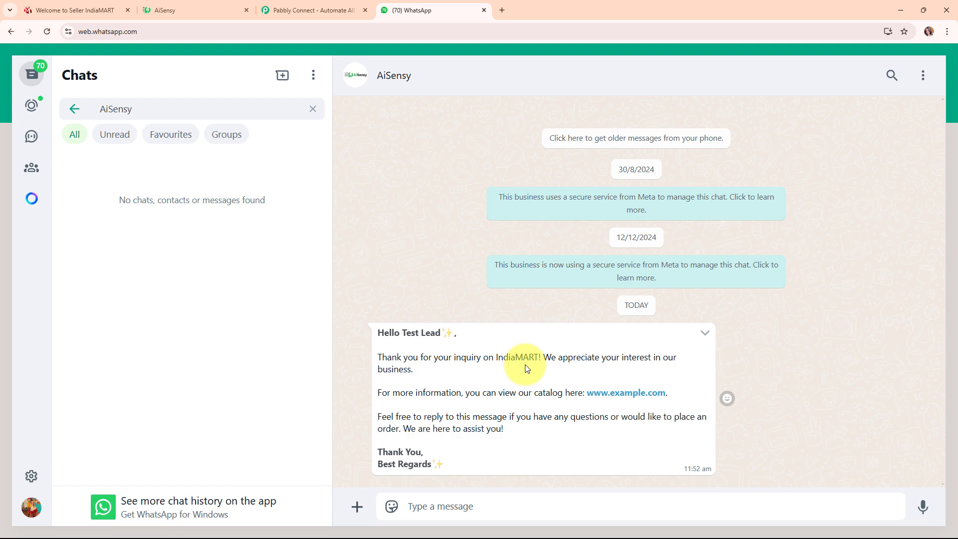
left_click(76, 10)
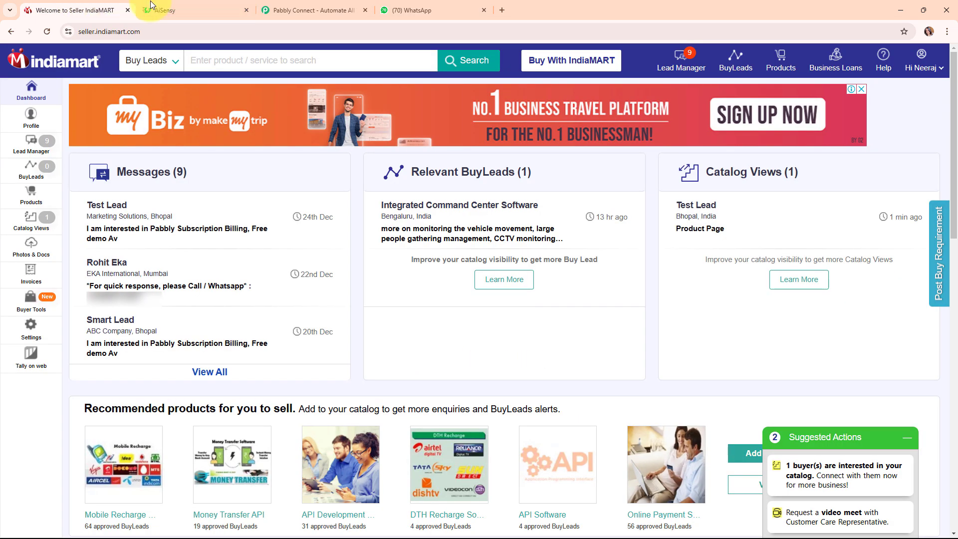
left_click(166, 6)
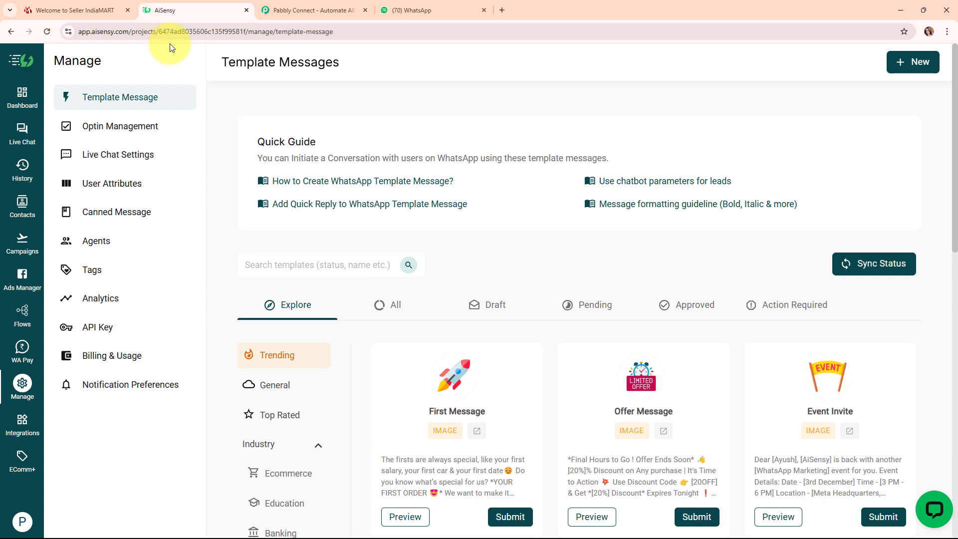
Step: Switch to the Pabbly Connect website, sign in, and open Pabbly Connect from the list of all Pabbly apps
left_click(310, 6)
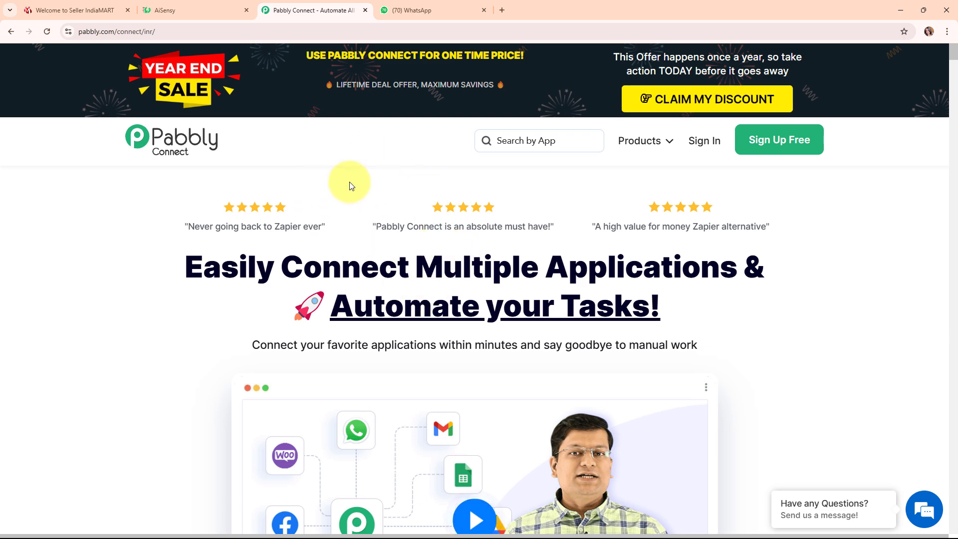
left_click(216, 31)
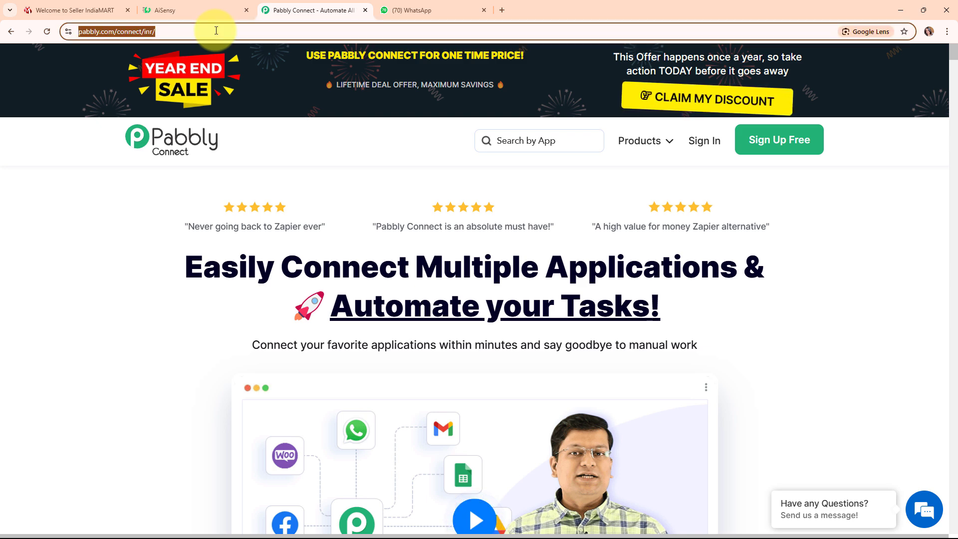
left_click(256, 176)
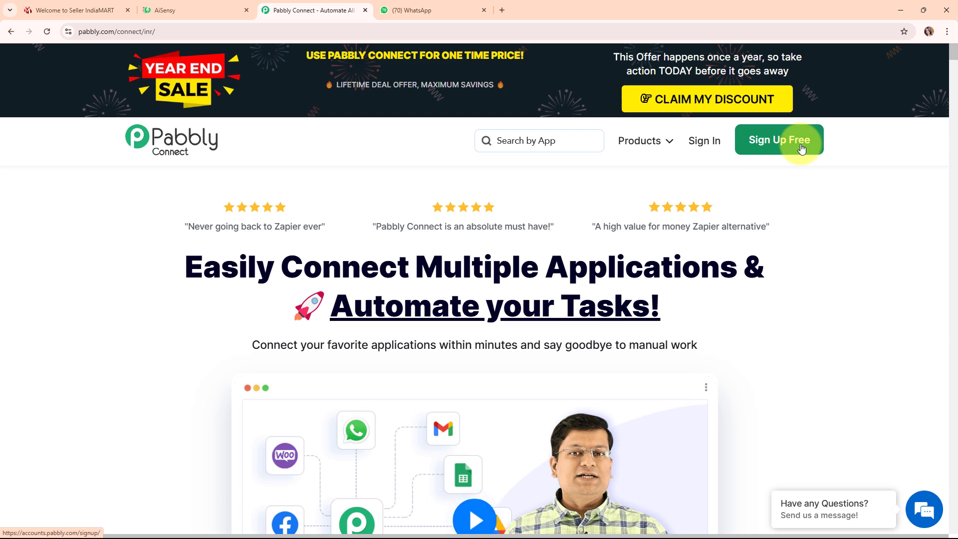
left_click(701, 143)
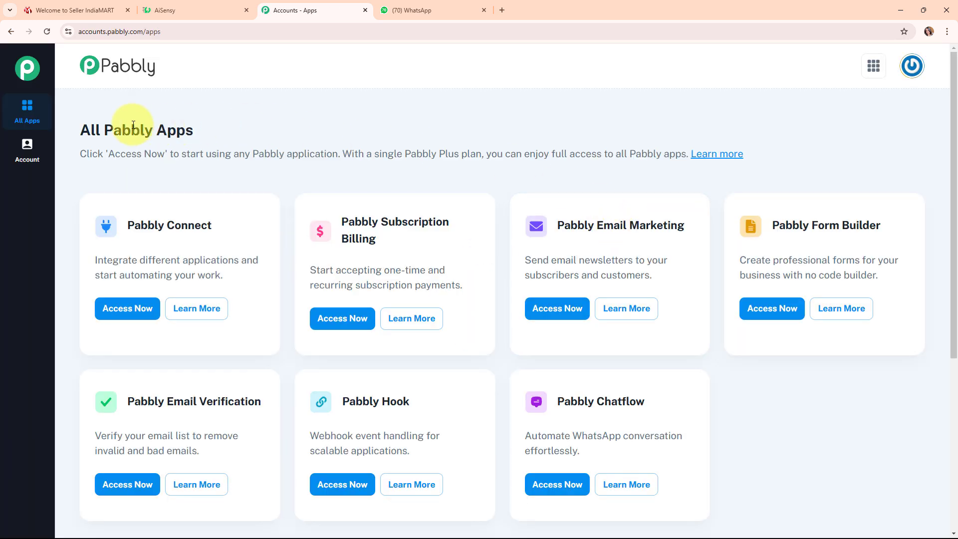
left_click_drag(80, 130, 215, 135)
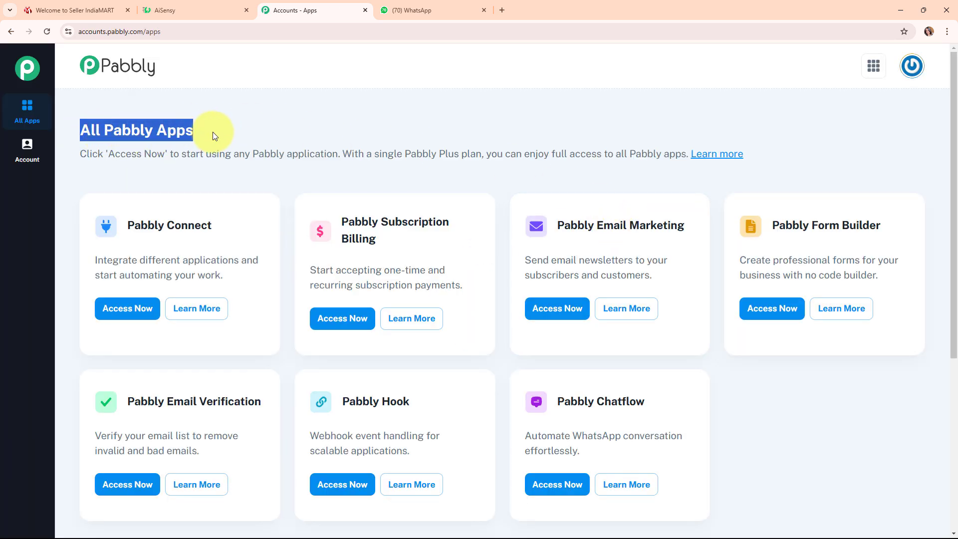
left_click(256, 124)
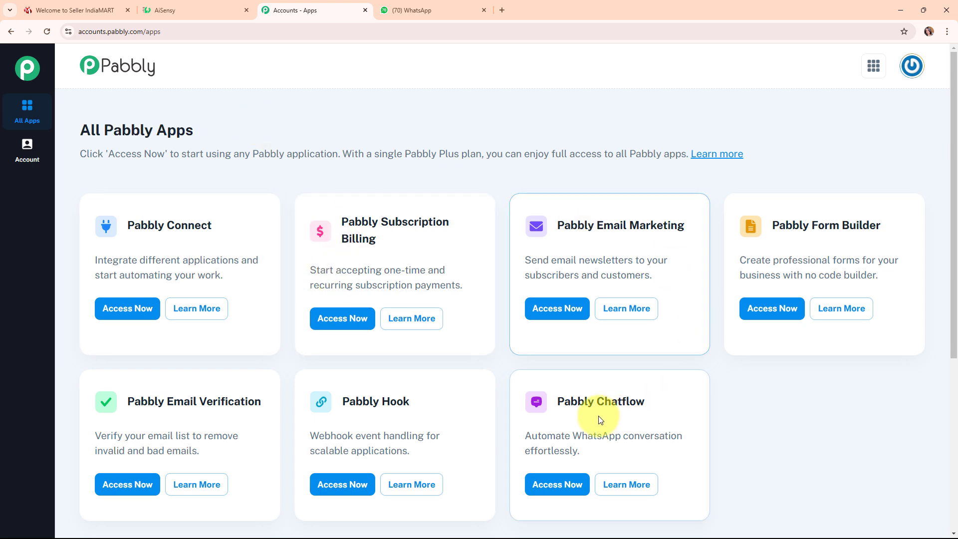
left_click(102, 314)
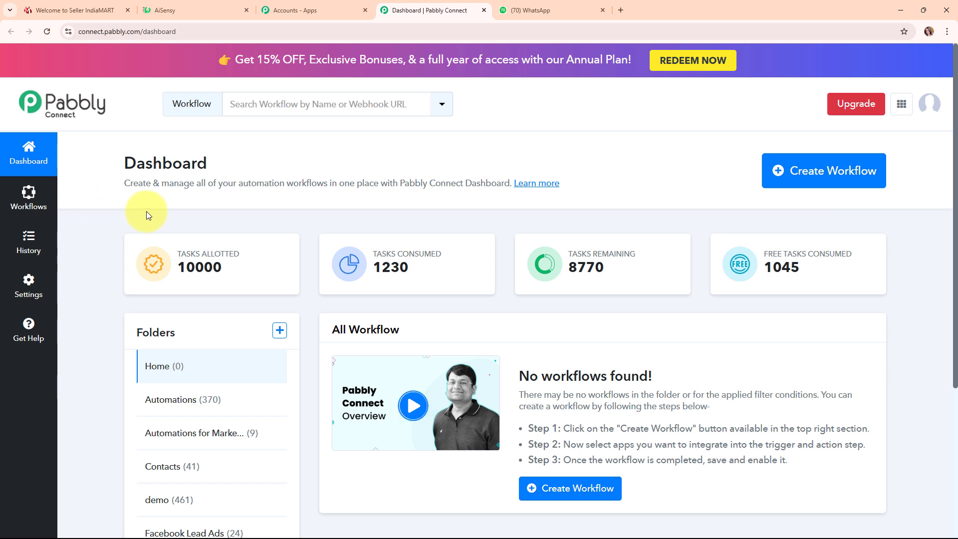
Step: Set up a new workflow with a name beginning "Send WhatsApp Message to IndiaMART Leads / Enquiries for" in the Automations folder
left_click(829, 182)
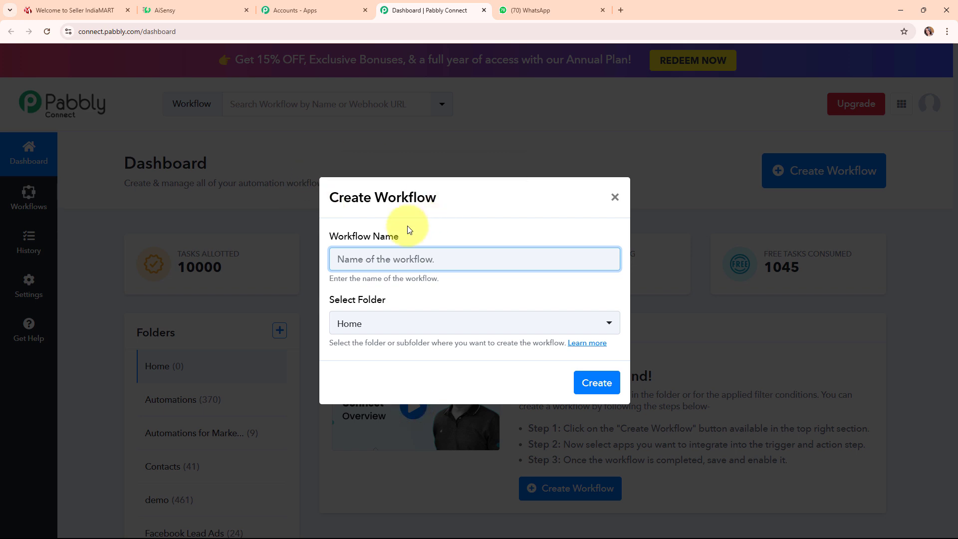
left_click(343, 257)
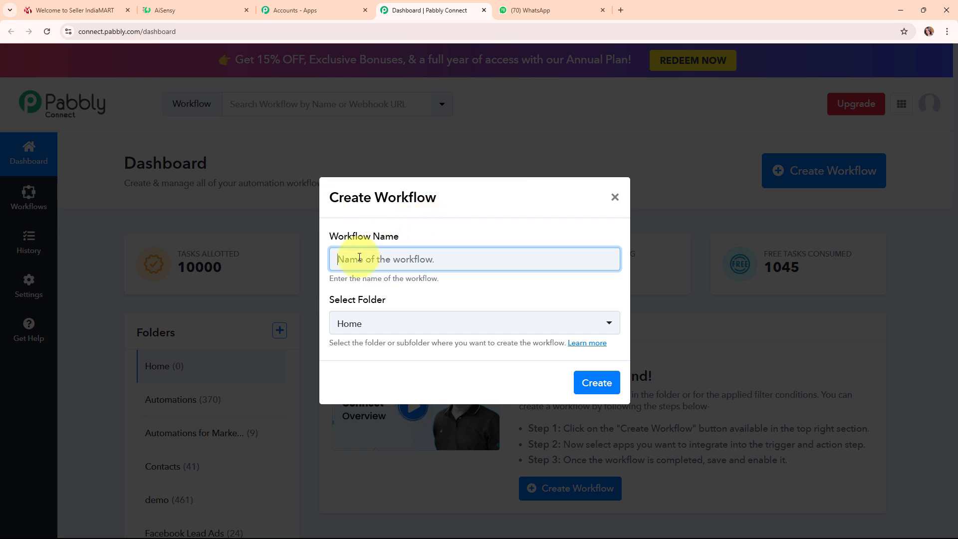
key("ctrl+v")
left_click_drag(338, 260, 625, 257)
left_click(567, 283)
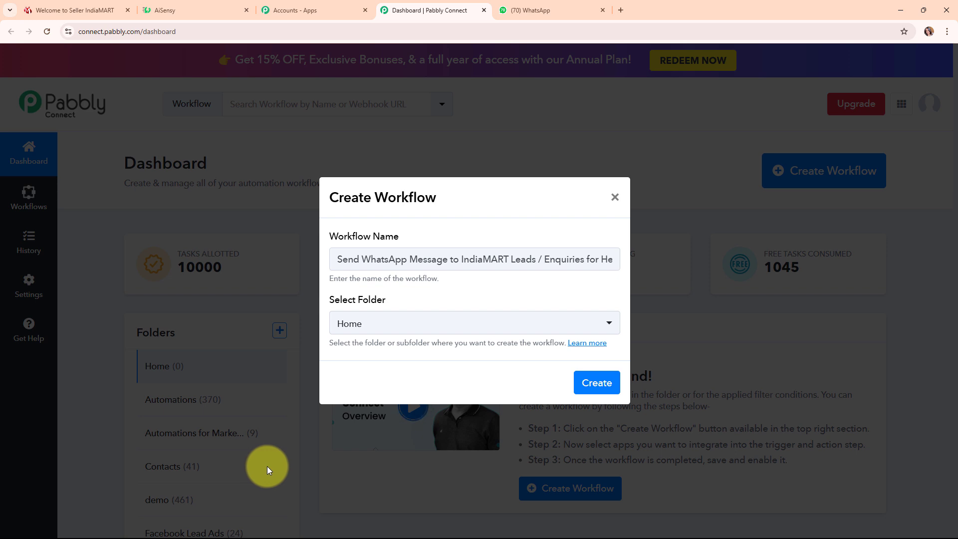
left_click(369, 324)
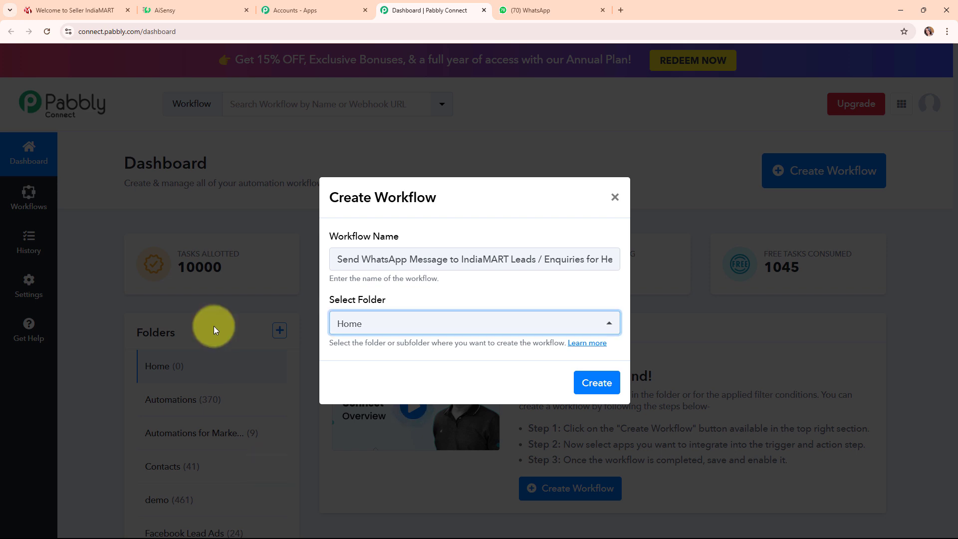
left_click(428, 325)
left_click(364, 150)
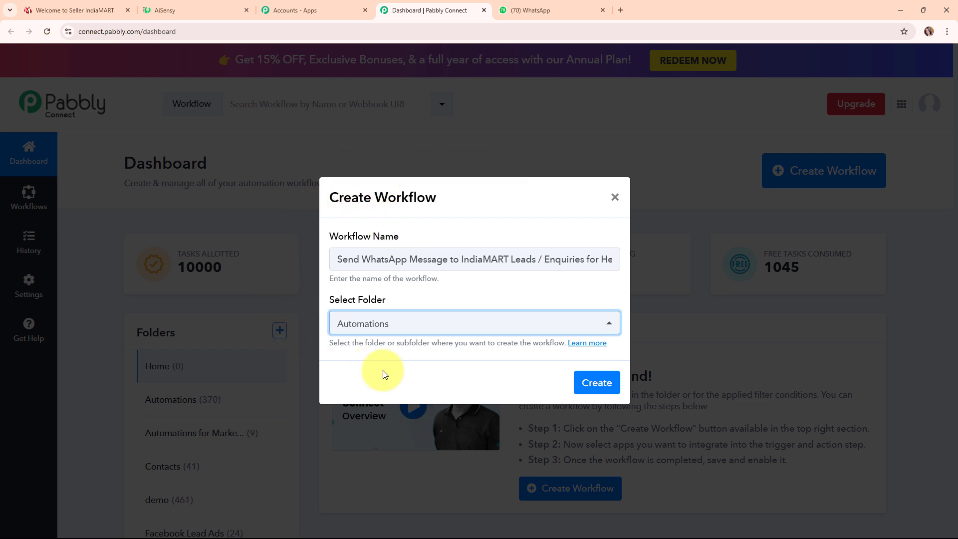
Step: Read the Pabbly help article on folders, including nested folders and sharing with team members
left_click(596, 344)
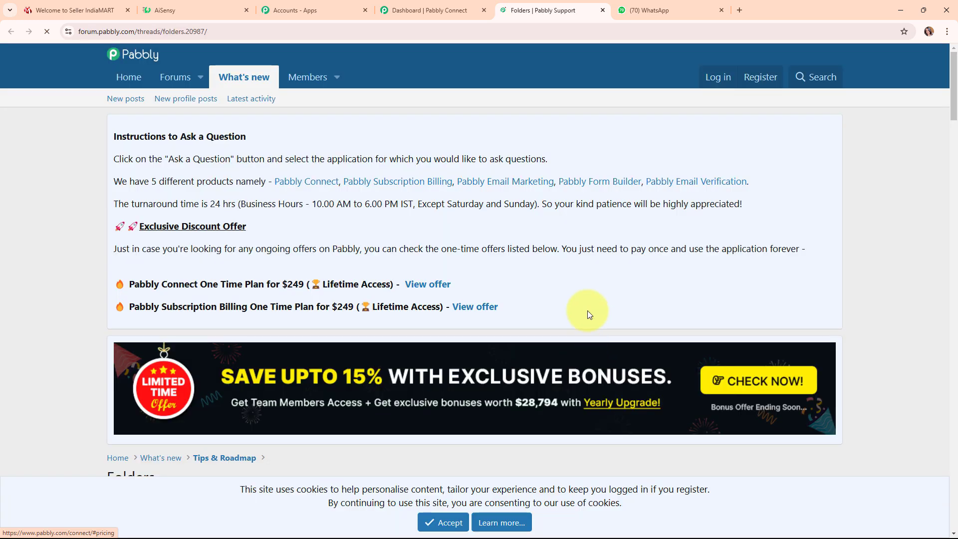
scroll(588, 309, "down", 6)
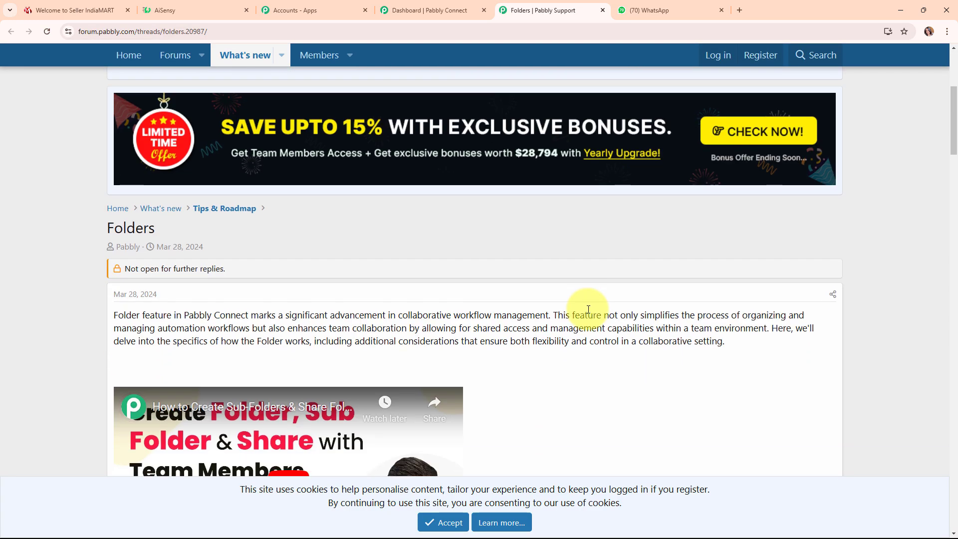
scroll(588, 309, "down", 10)
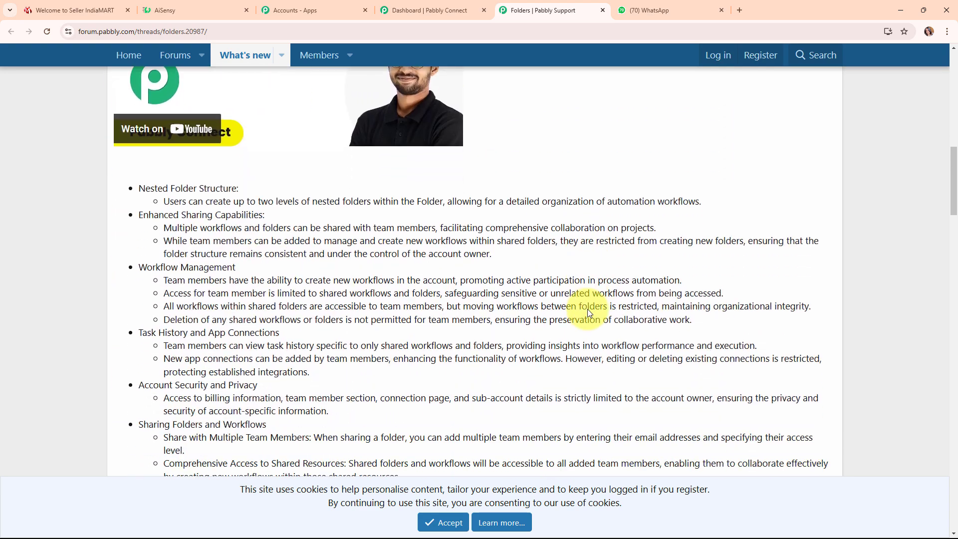
scroll(588, 313, "up", 7)
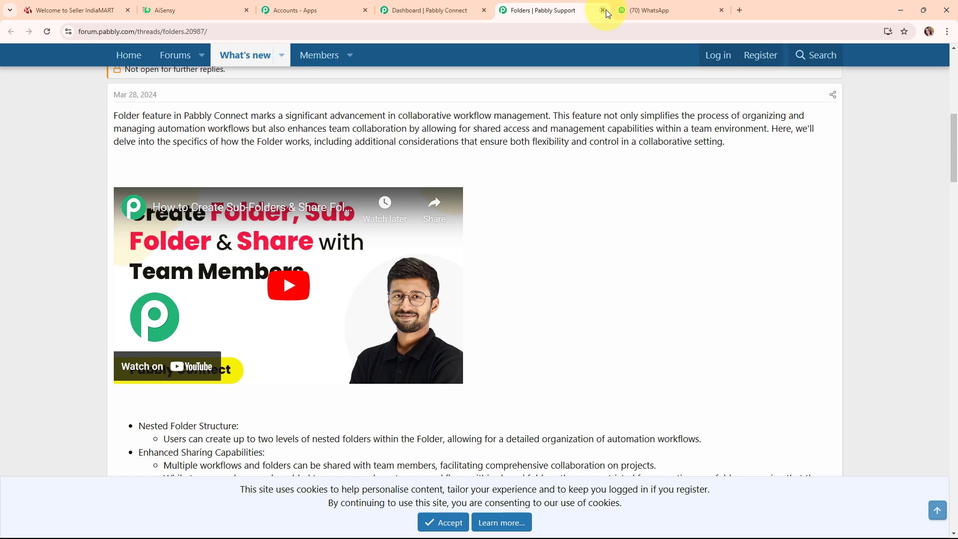
left_click(603, 10)
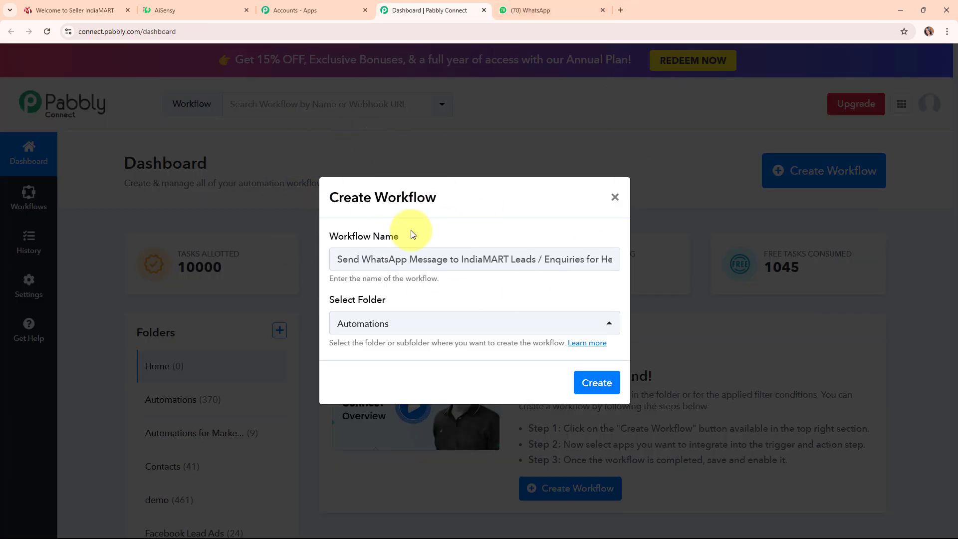
Step: Create the workflow and collapse its trigger block to view the trigger and action together
left_click(605, 393)
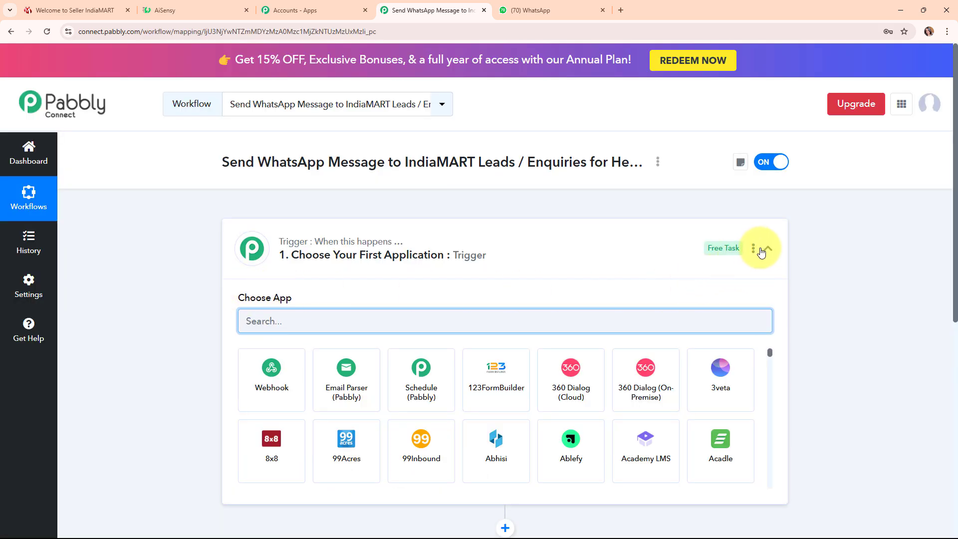
left_click(762, 253)
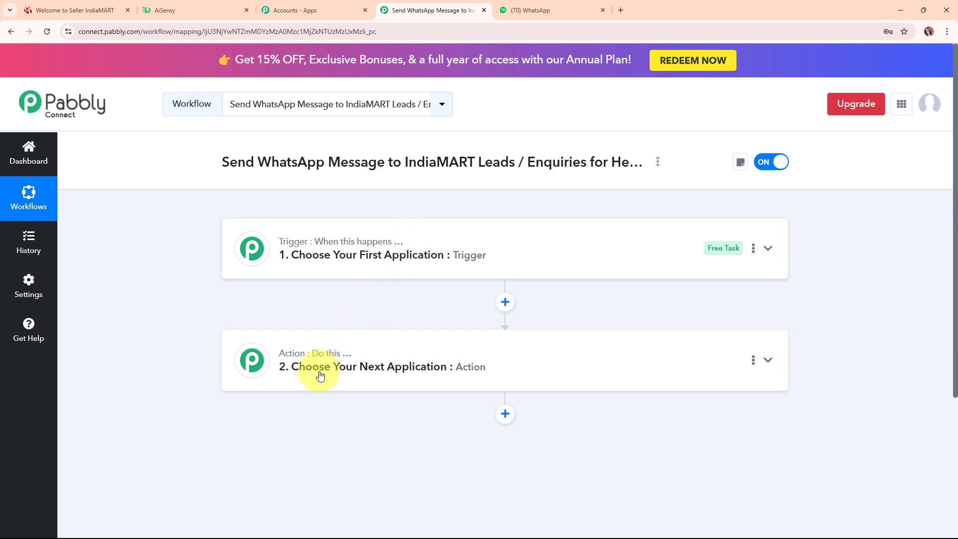
mouse_move(340, 363)
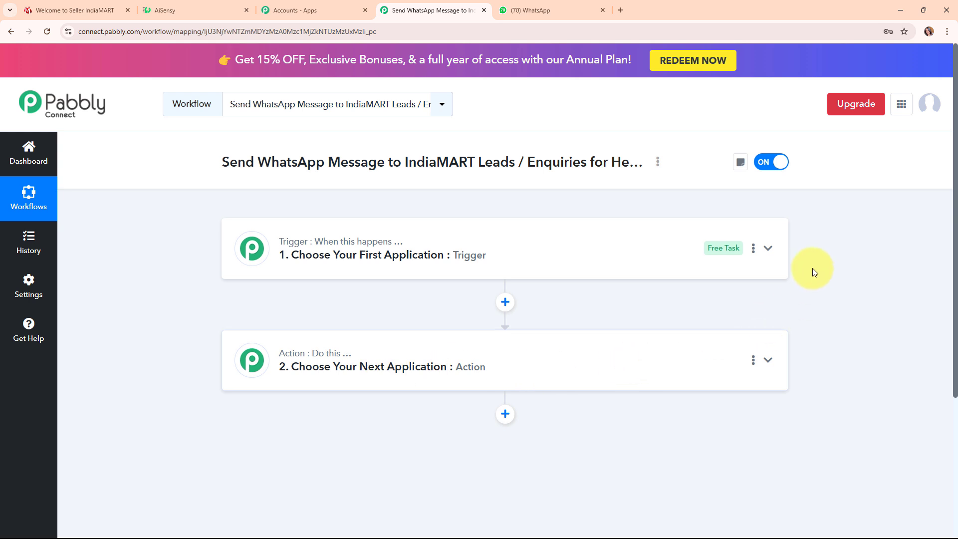
Step: Set the workflow's trigger to IndiaMART with the New Leads trigger event
left_click(769, 250)
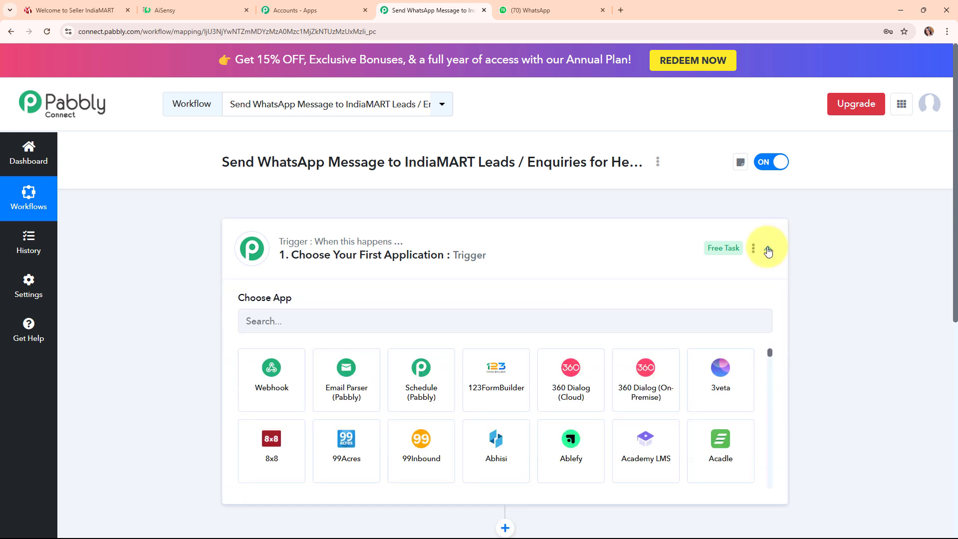
left_click(365, 322)
type("in")
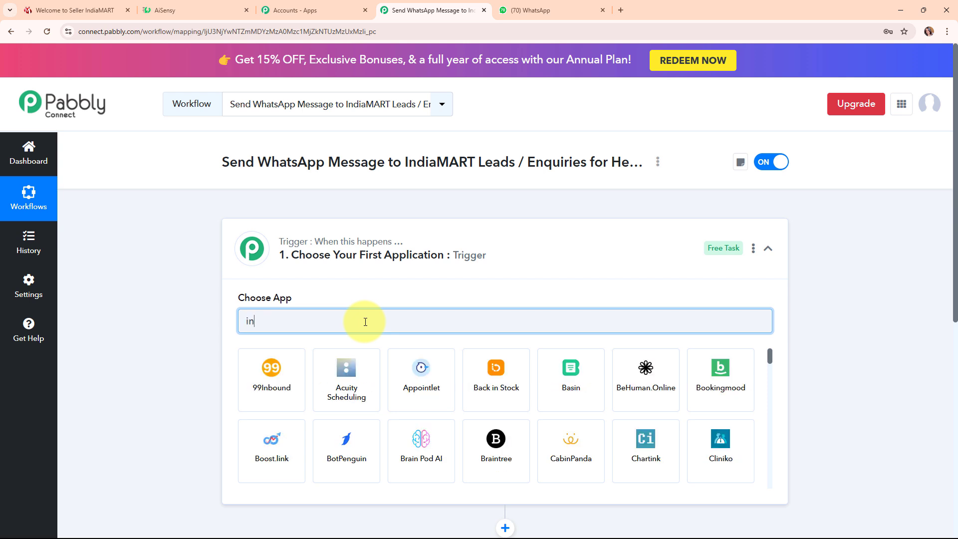
type("di")
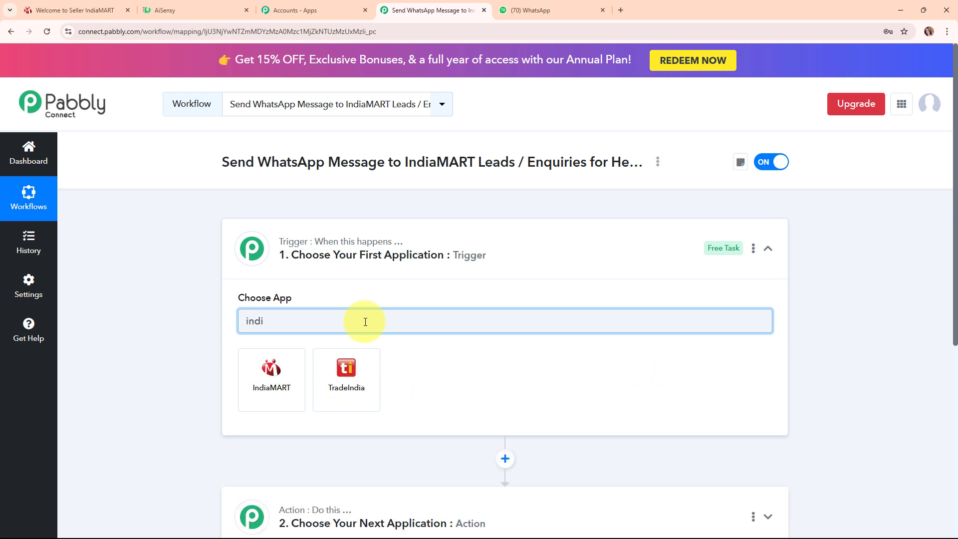
left_click(296, 402)
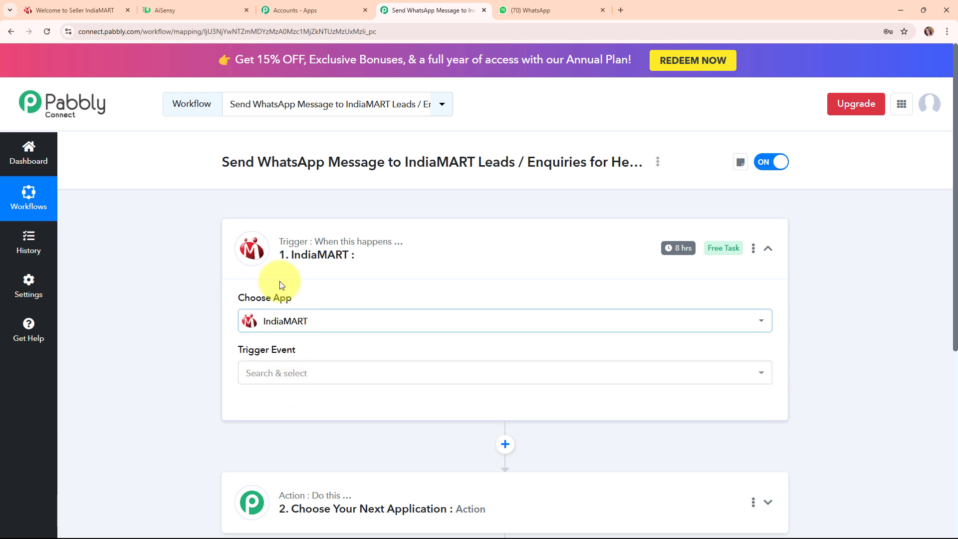
left_click(317, 377)
left_click(334, 442)
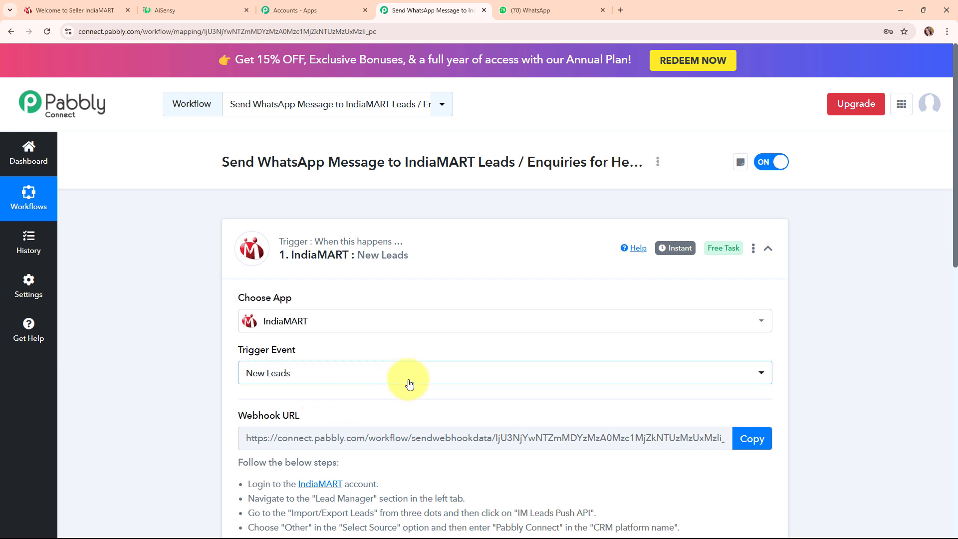
Step: Review the IndiaMART webhook setup instructions and copy the trigger's webhook URL
scroll(457, 376, "down", 1)
scroll(457, 375, "down", 3)
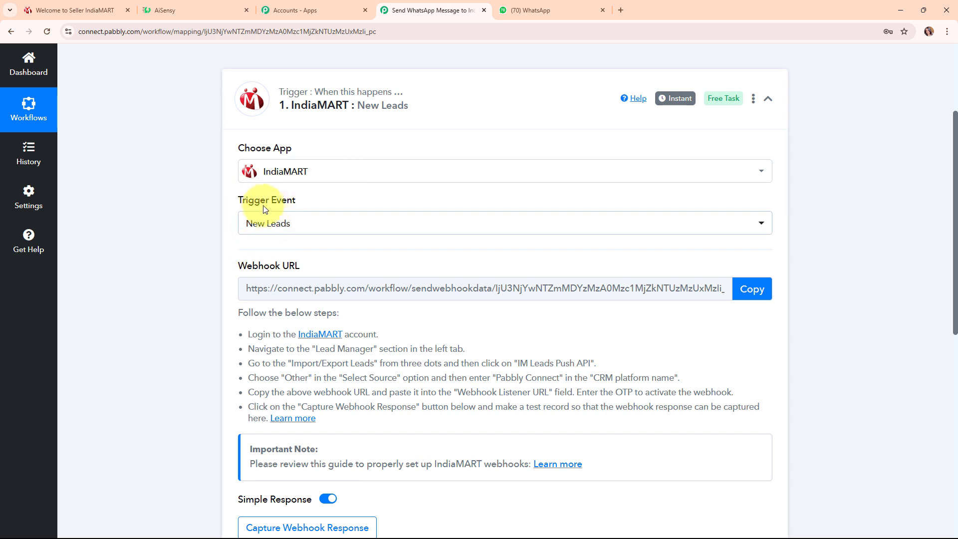
mouse_move(287, 270)
scroll(219, 244, "down", 1)
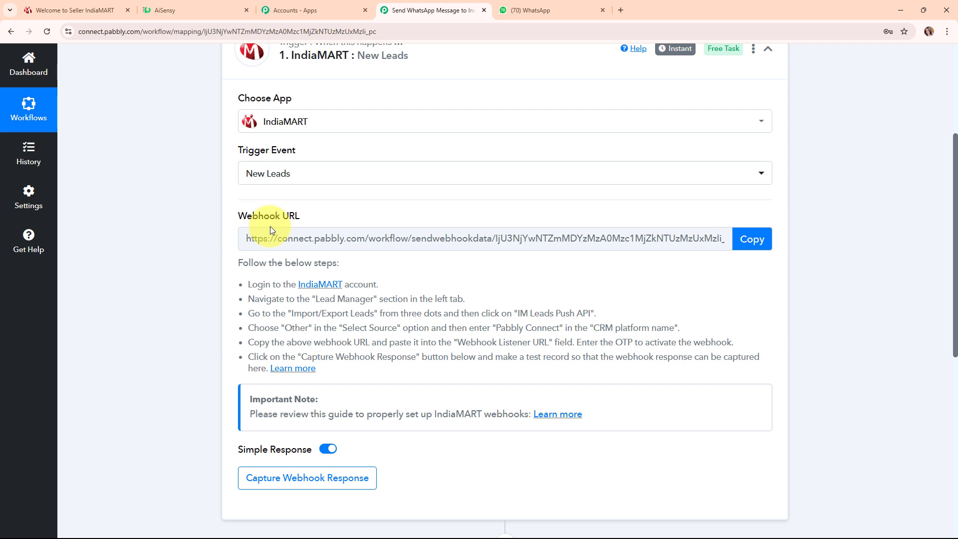
left_click_drag(245, 285, 374, 378)
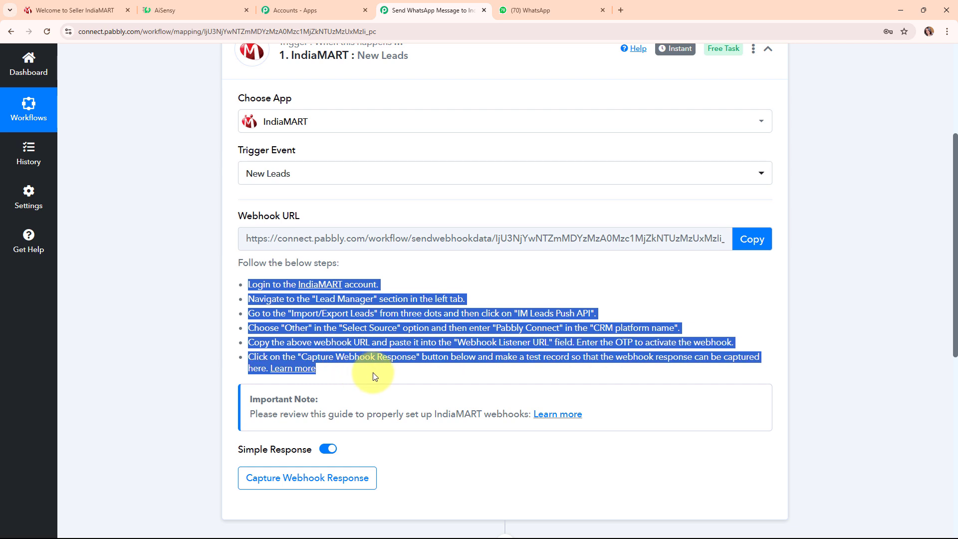
left_click(770, 244)
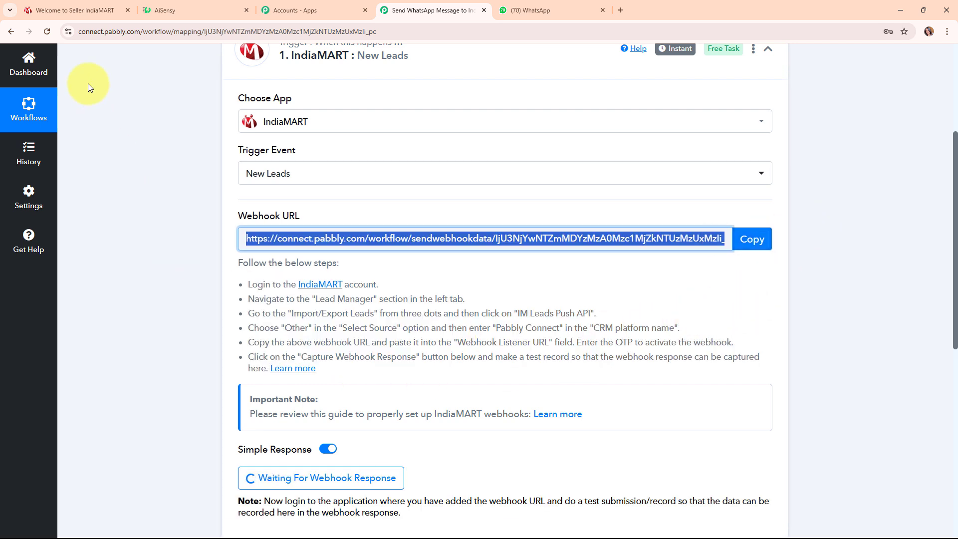
Step: Switch to the IndiaMART seller site and open the Push API integration from the Lead Manager's Import / Export Leads options
left_click(78, 6)
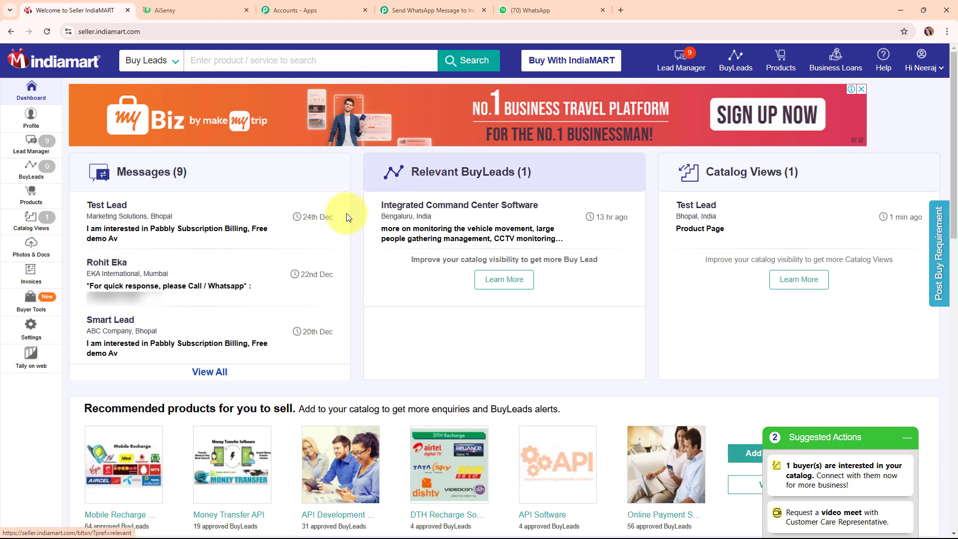
left_click(6, 154)
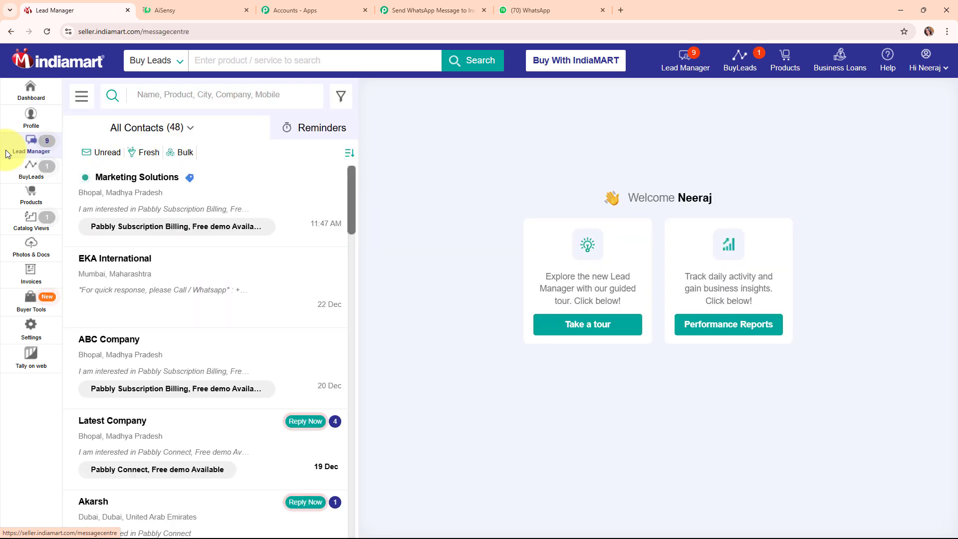
left_click(80, 97)
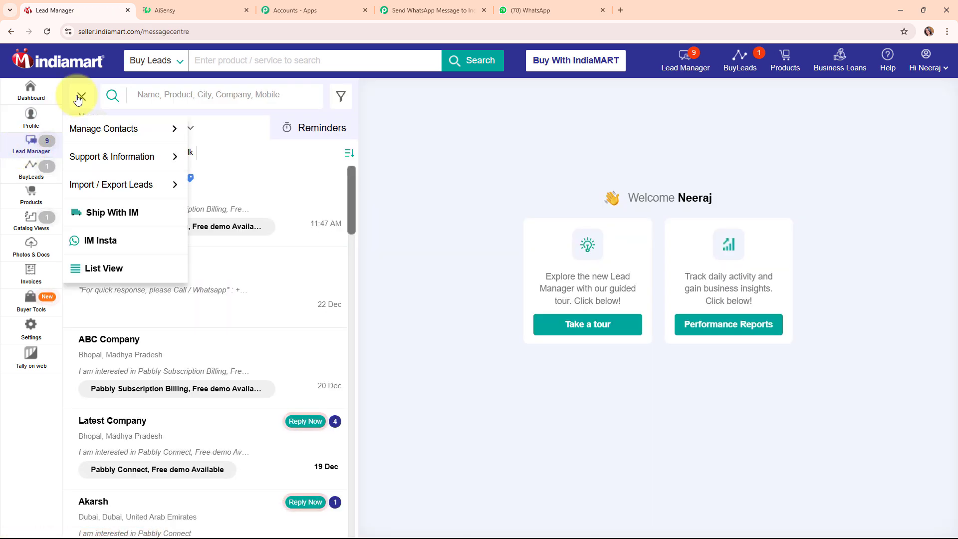
mouse_move(92, 189)
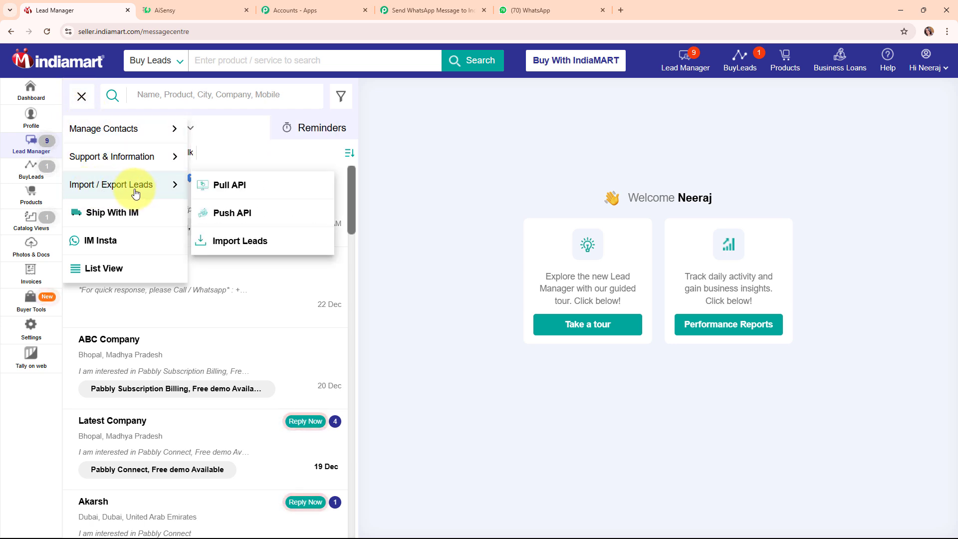
left_click(239, 215)
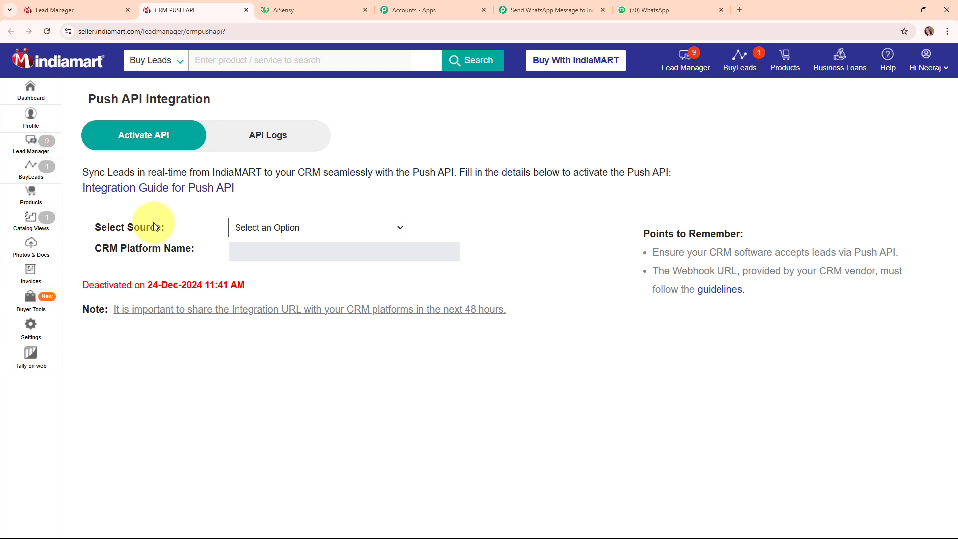
Step: Choose Other as the Push API source and save "Pabby Connect" as CRM platform name with the copied webhook listener URL
left_click(397, 229)
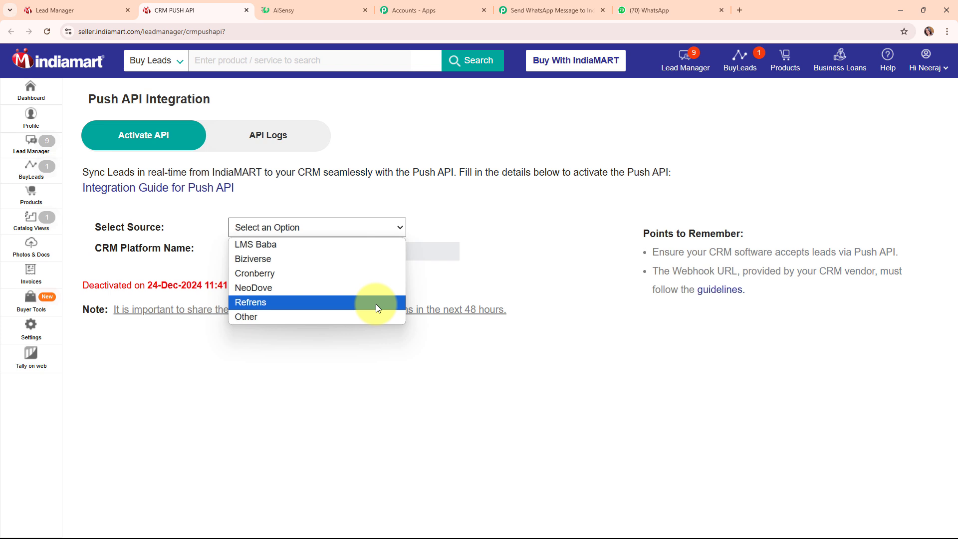
left_click(265, 317)
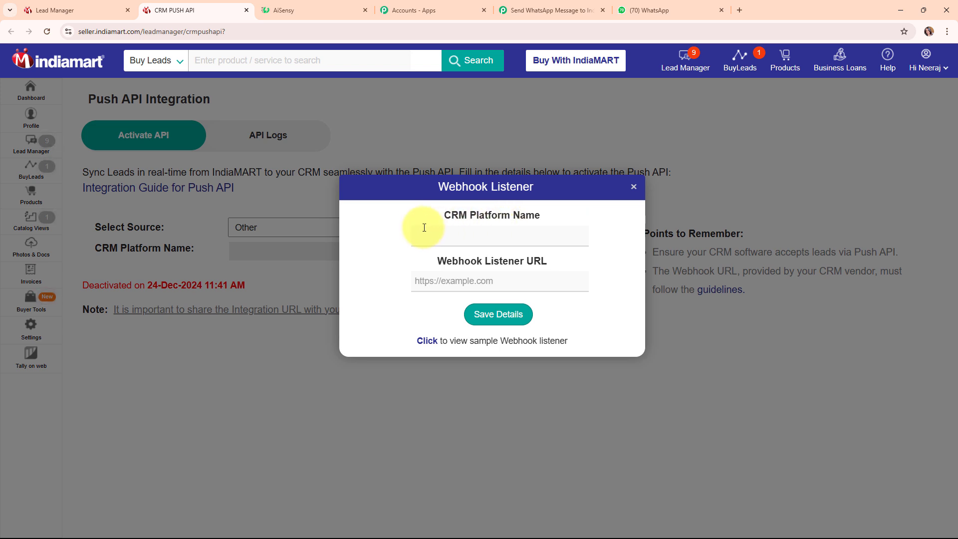
left_click(481, 235)
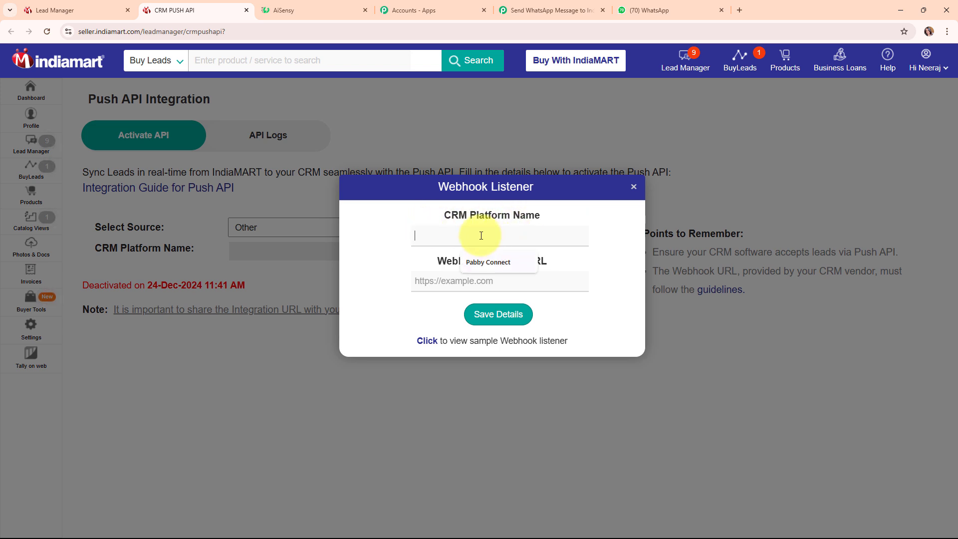
left_click(490, 264)
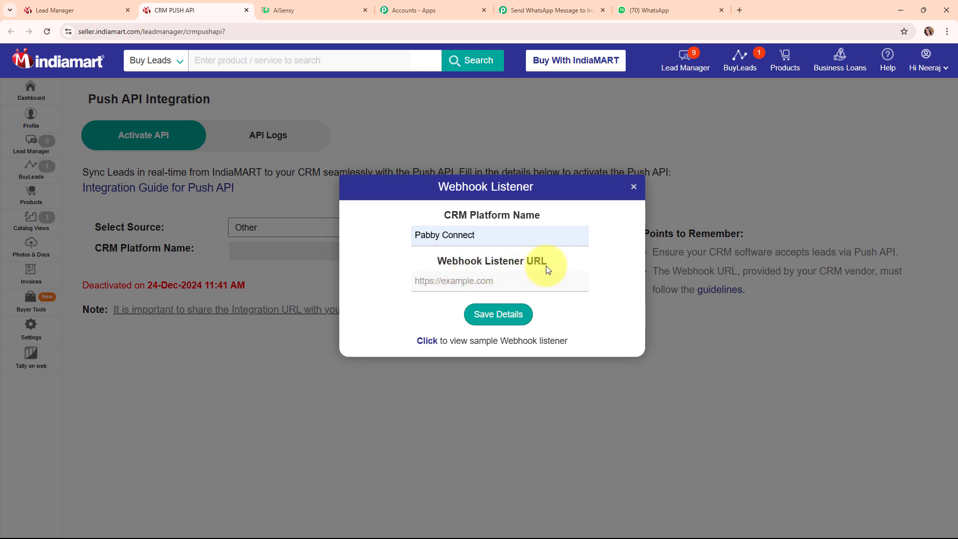
left_click(456, 278)
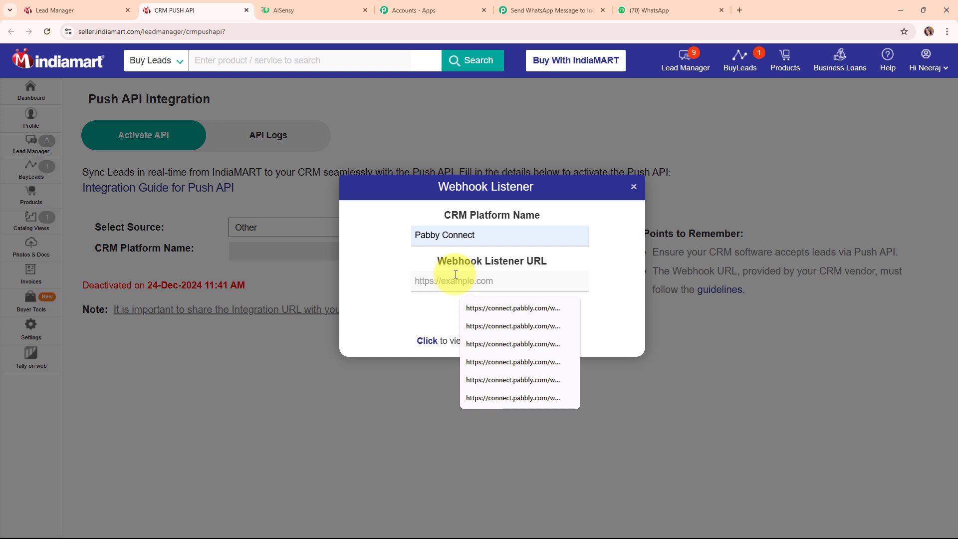
key("ctrl+v")
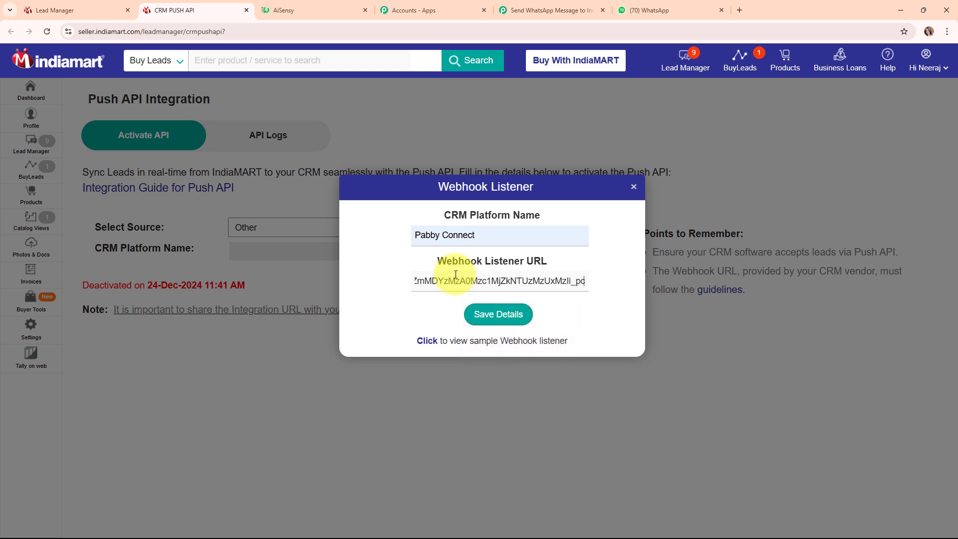
left_click(516, 318)
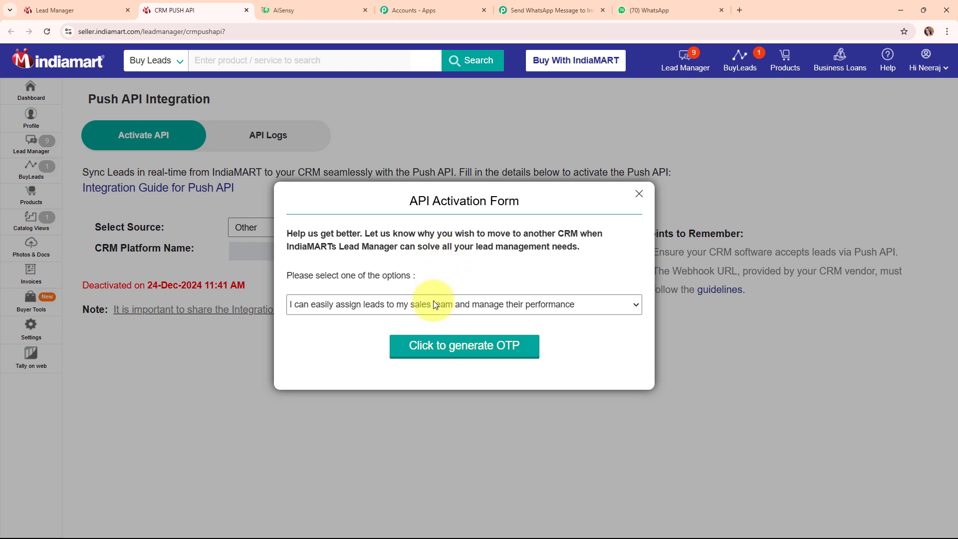
Step: Activate the Push API with the reason "I feel that I can permanently save the leads from IndiaMART and view later" and the one-time password
left_click(625, 309)
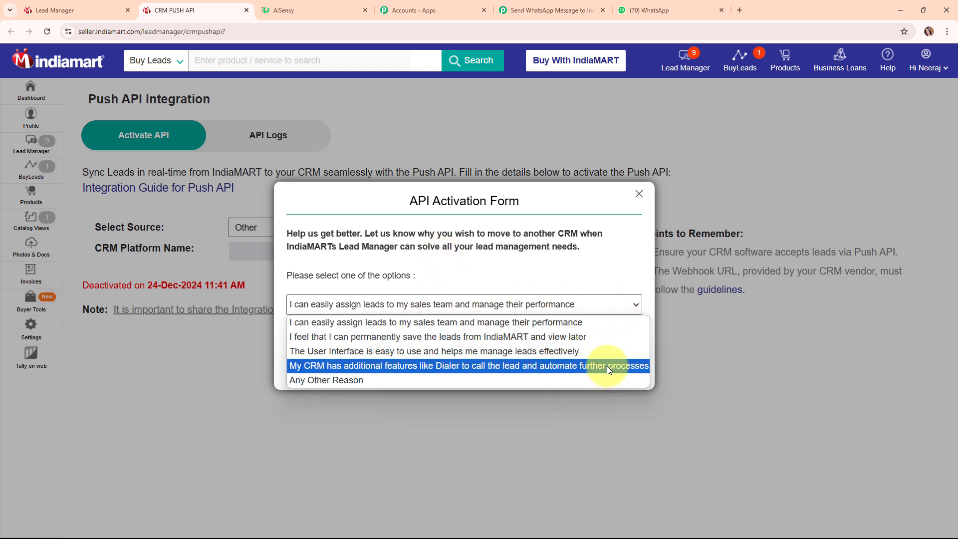
left_click(513, 335)
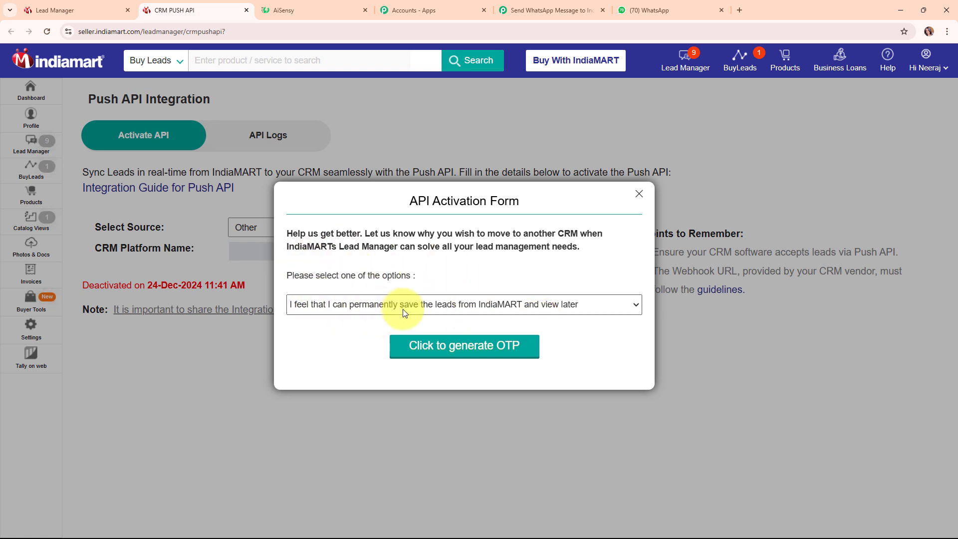
left_click(470, 358)
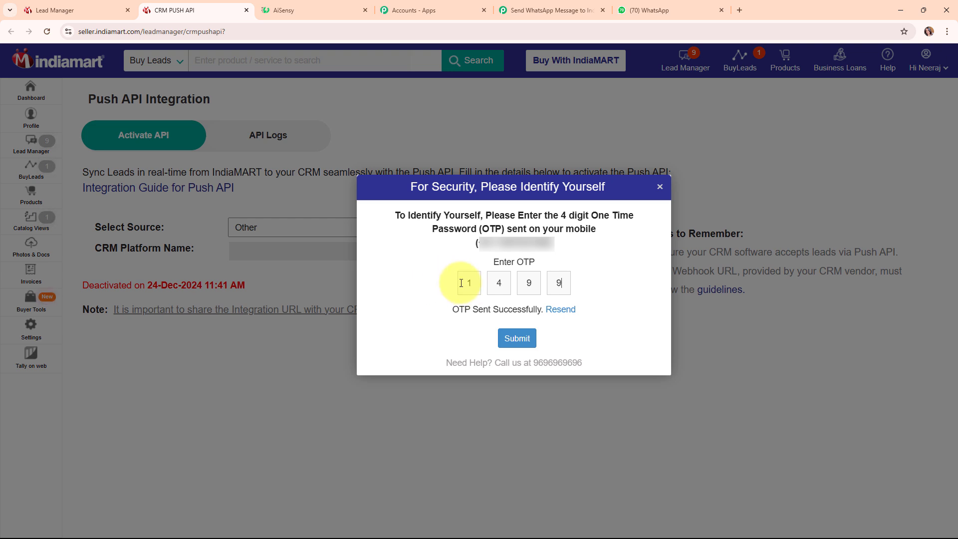
left_click(523, 338)
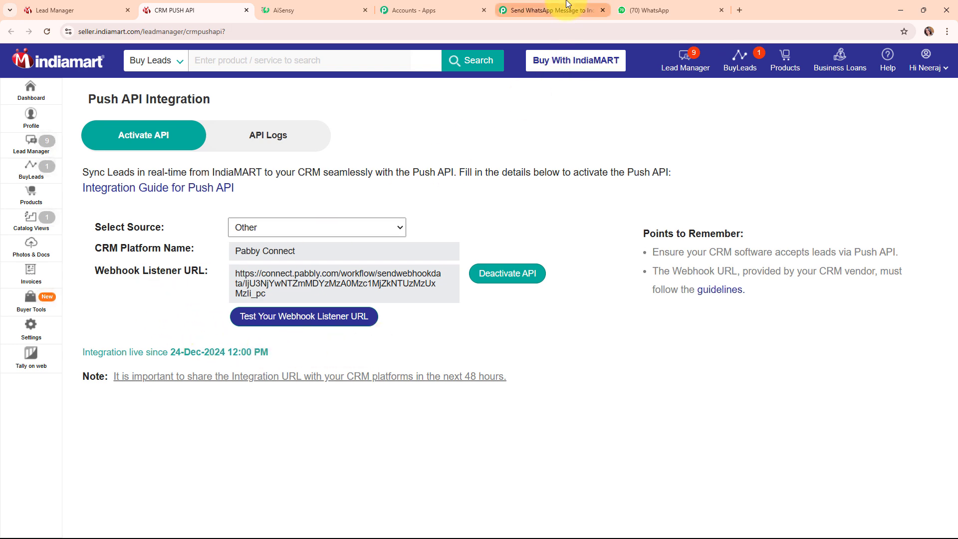
Step: Check that the Pabbly workflow is waiting for a webhook response and send a test lead from IndiaMART's webhook listener test
left_click(568, 6)
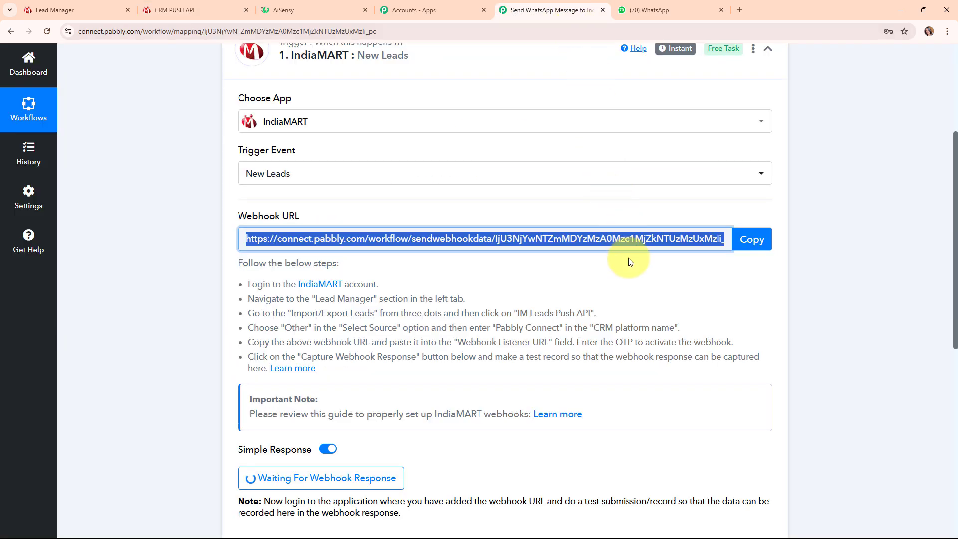
scroll(628, 259, "down", 5)
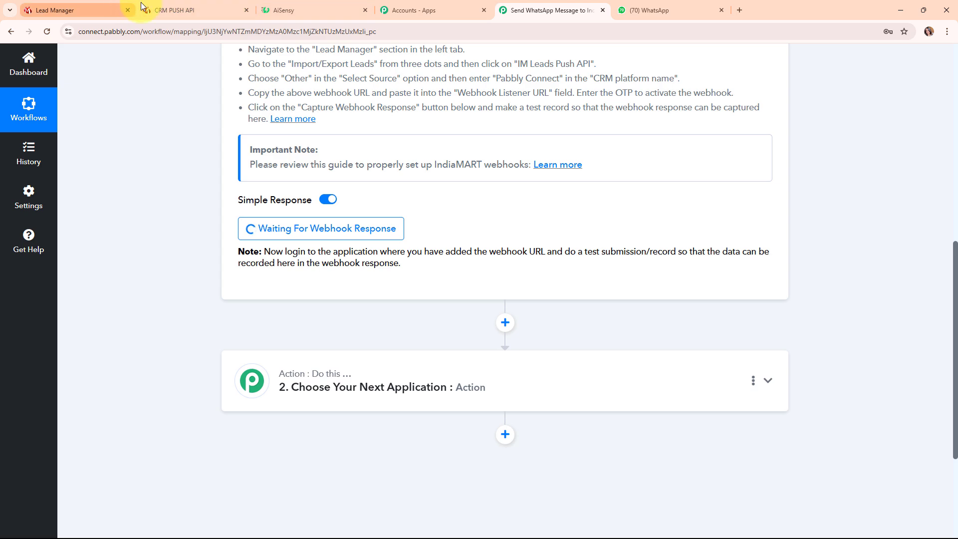
left_click(170, 10)
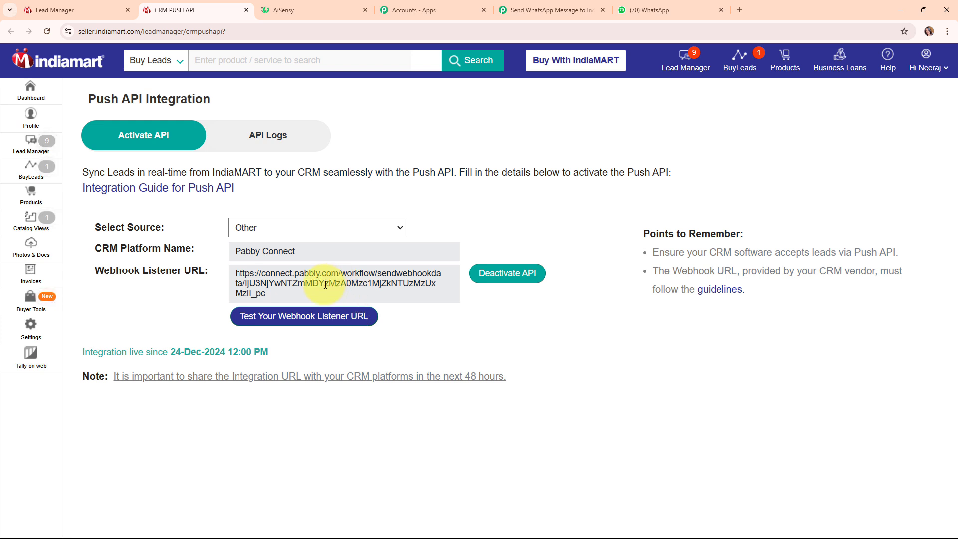
left_click(327, 317)
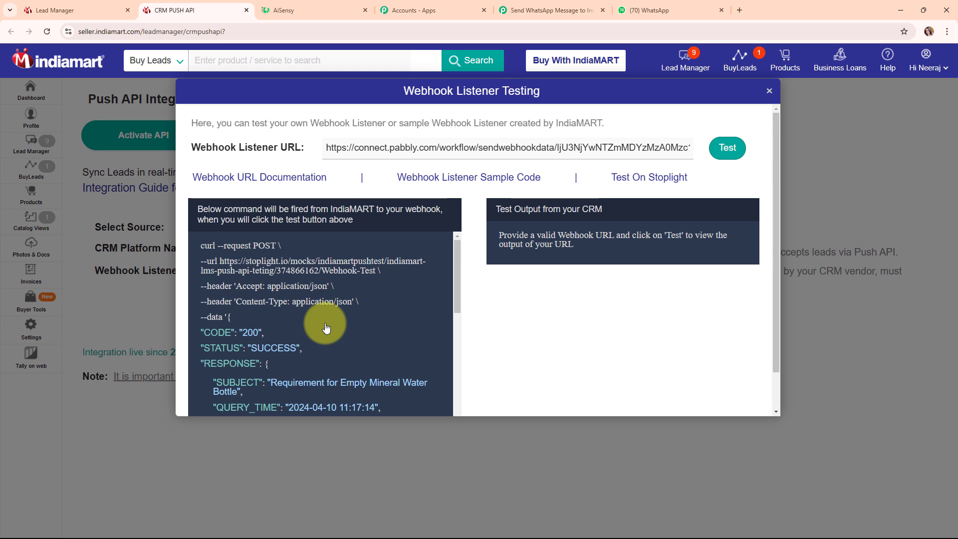
left_click(732, 158)
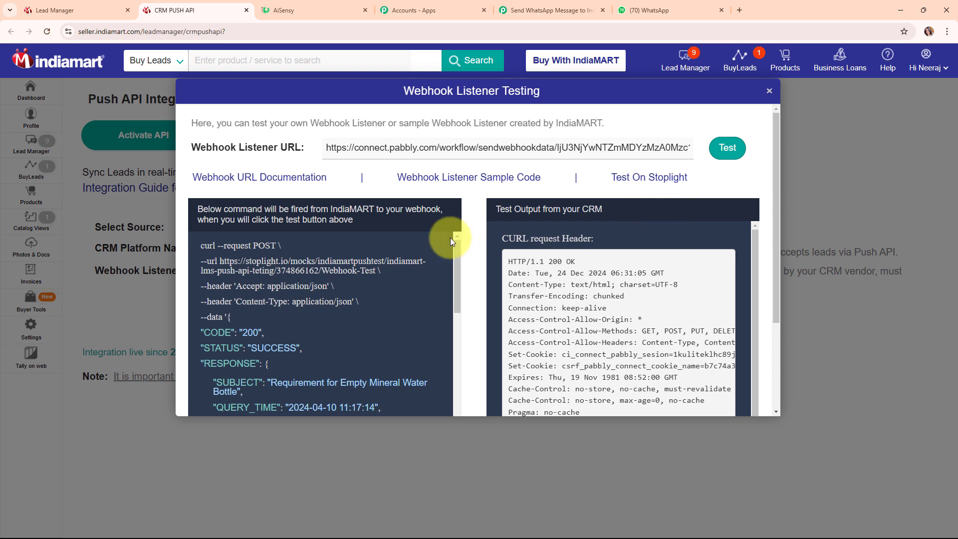
left_click(770, 90)
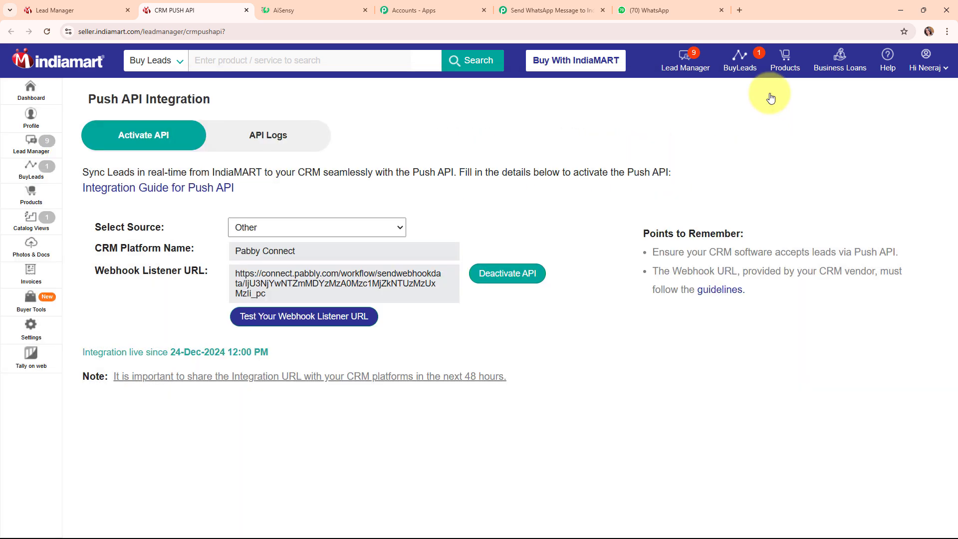
Step: Switch to the Pabbly Connect workflow and examine the captured test lead's fields, including the subject, product name and full query message
left_click(581, 6)
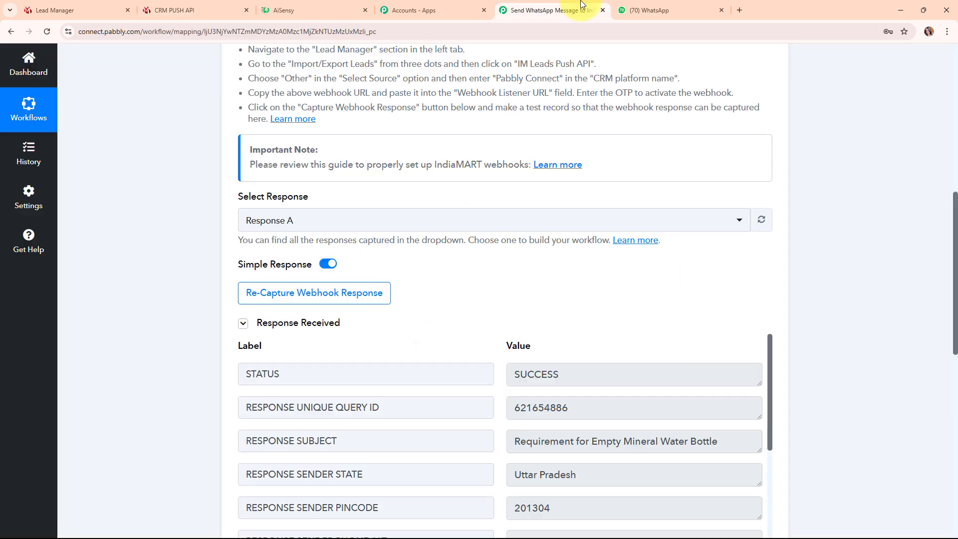
scroll(834, 300, "down", 4)
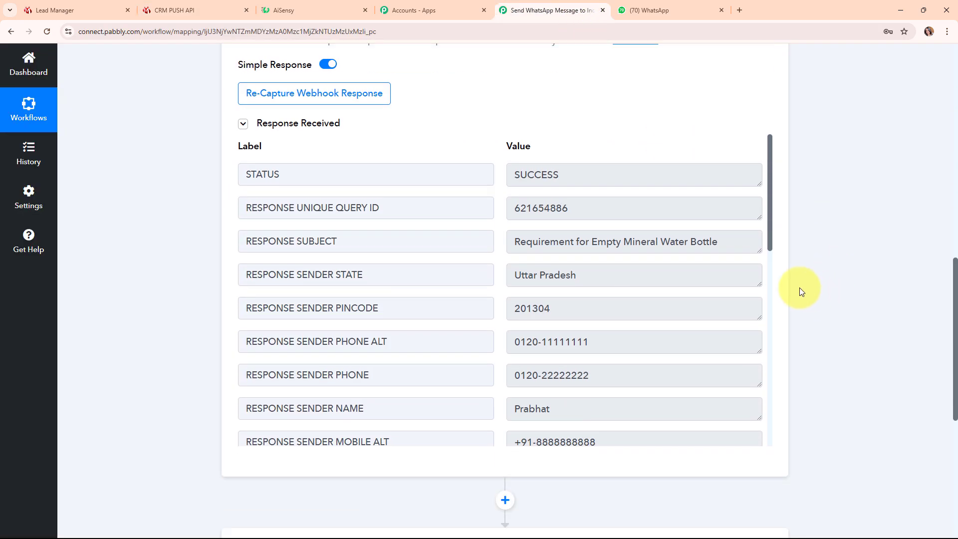
double_click(549, 175)
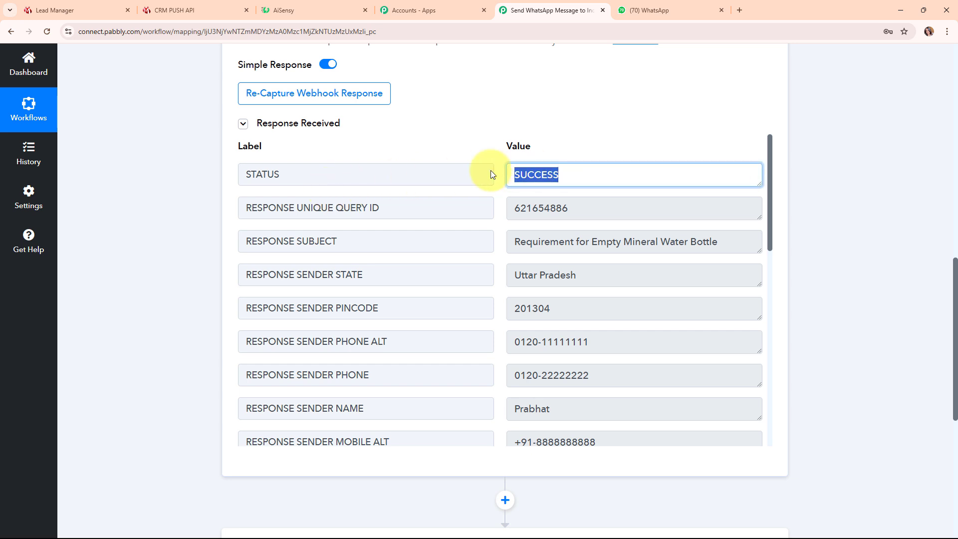
double_click(583, 208)
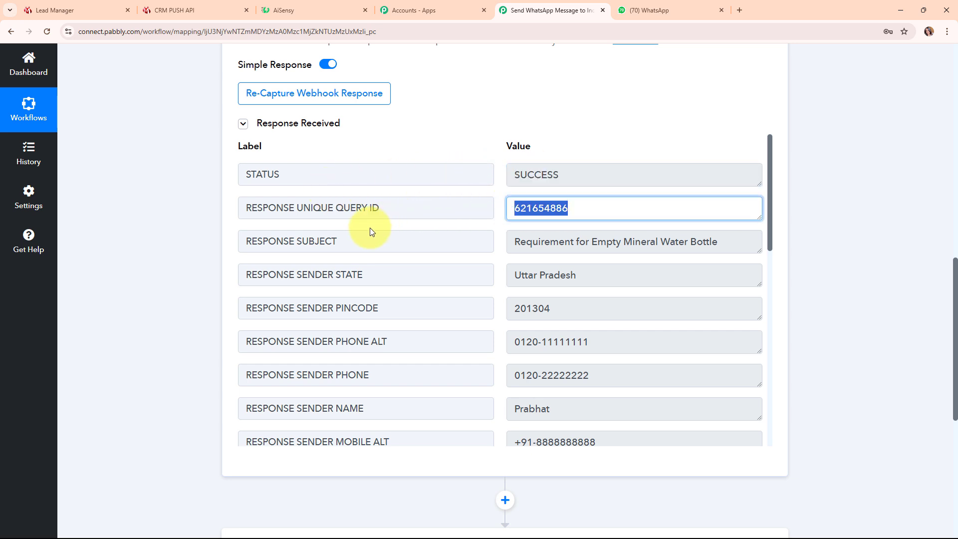
left_click_drag(726, 242, 482, 251)
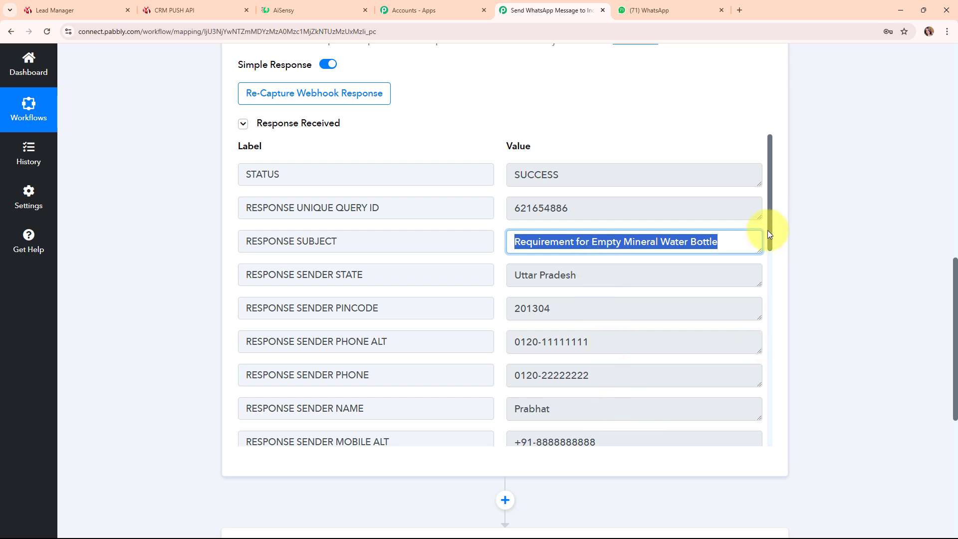
scroll(724, 209, "down", 5)
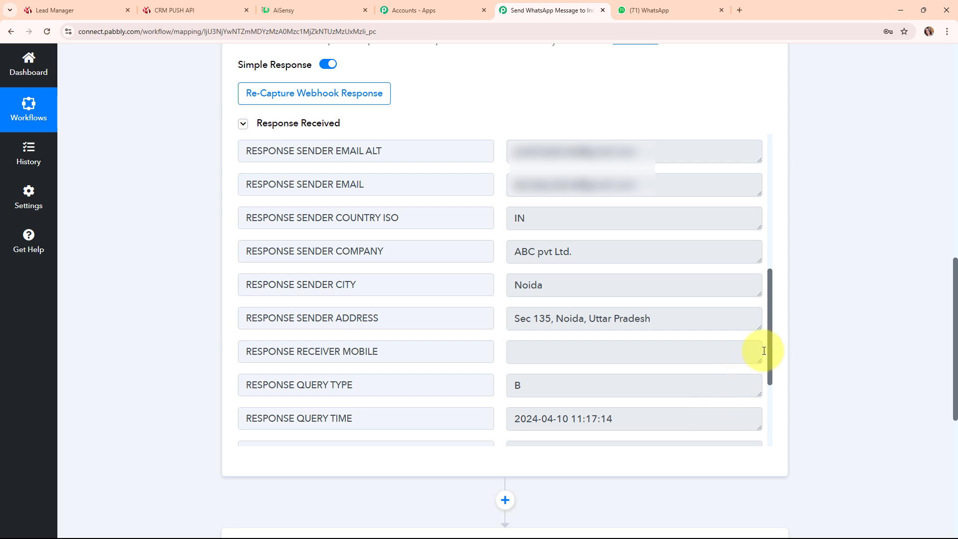
scroll(768, 346, "down", 3)
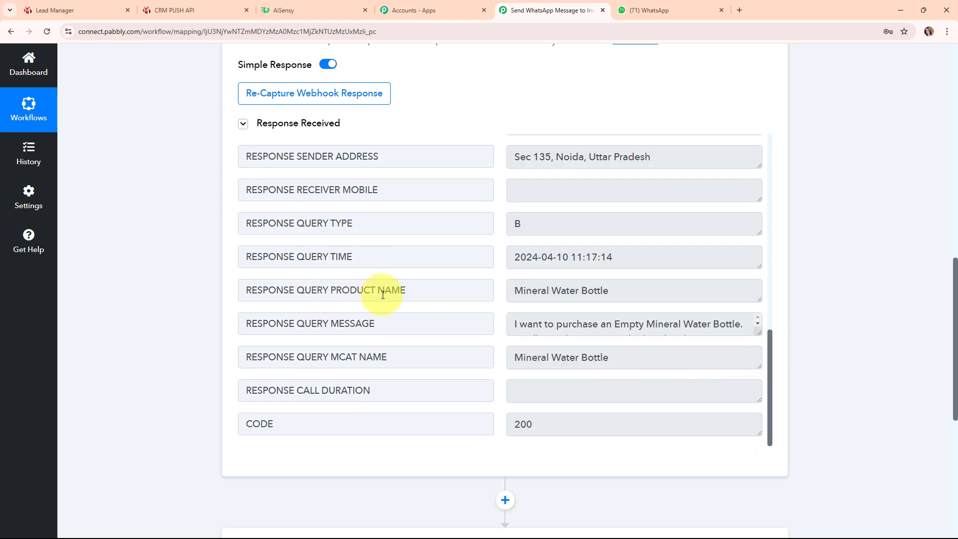
left_click_drag(642, 289, 475, 278)
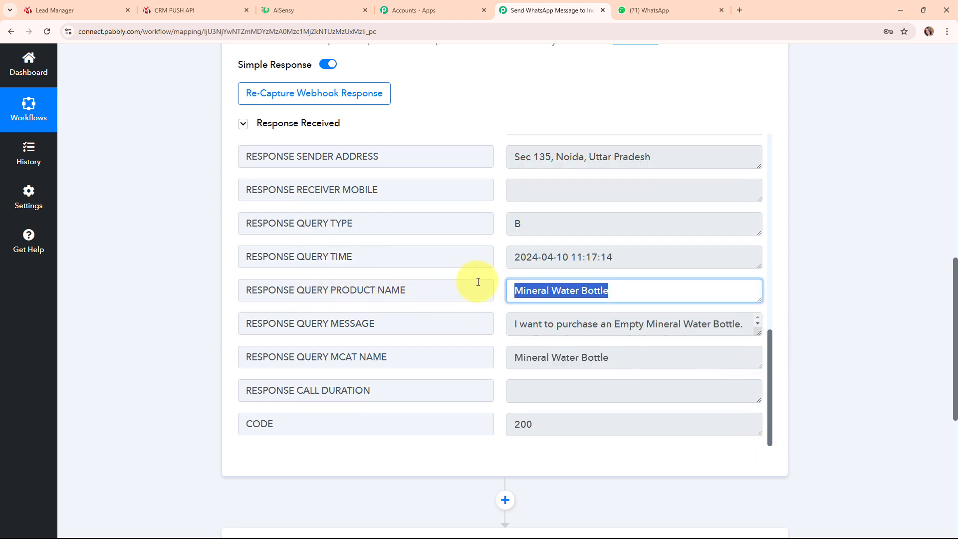
left_click_drag(759, 339, 759, 397)
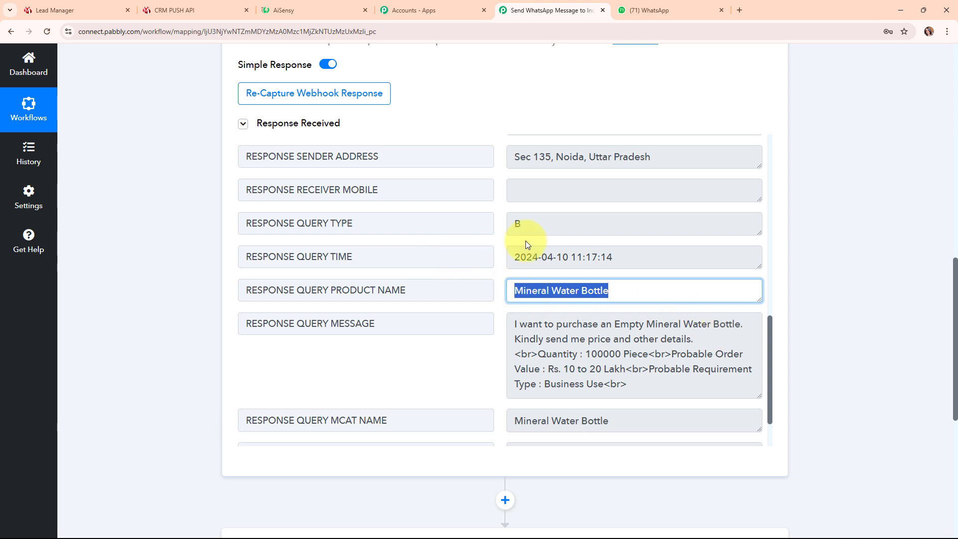
Step: Collapse the IndiaMART New Leads trigger step of the workflow
scroll(791, 123, "up", 10)
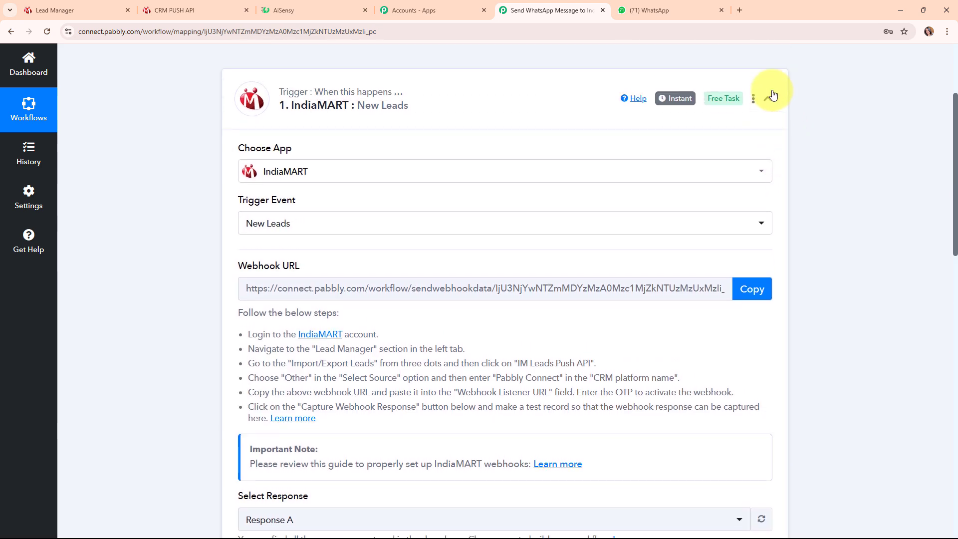
left_click(773, 100)
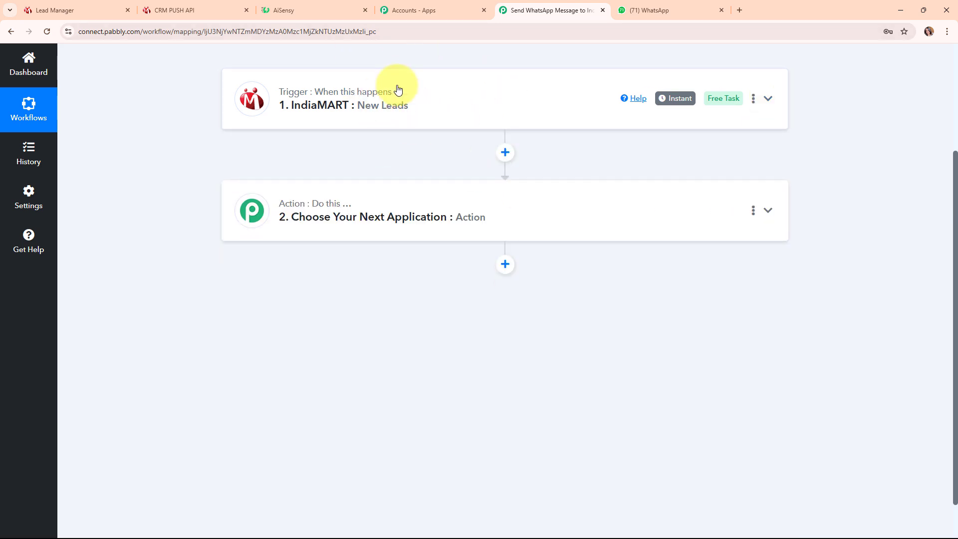
scroll(439, 103, "up", 1)
scroll(439, 104, "up", 2)
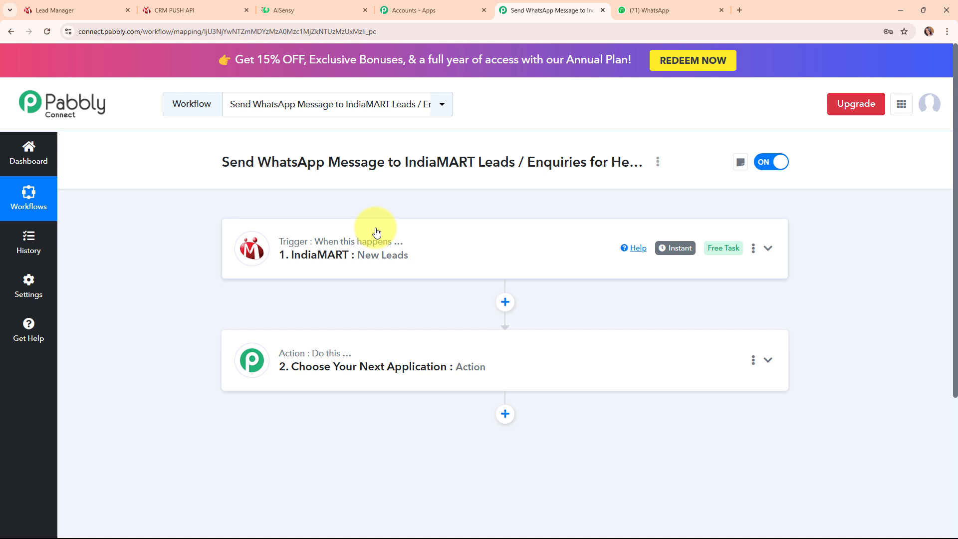
Step: Set the workflow's action step to the WhatsApp by AiSensy app with the Send Template Message event
left_click(471, 337)
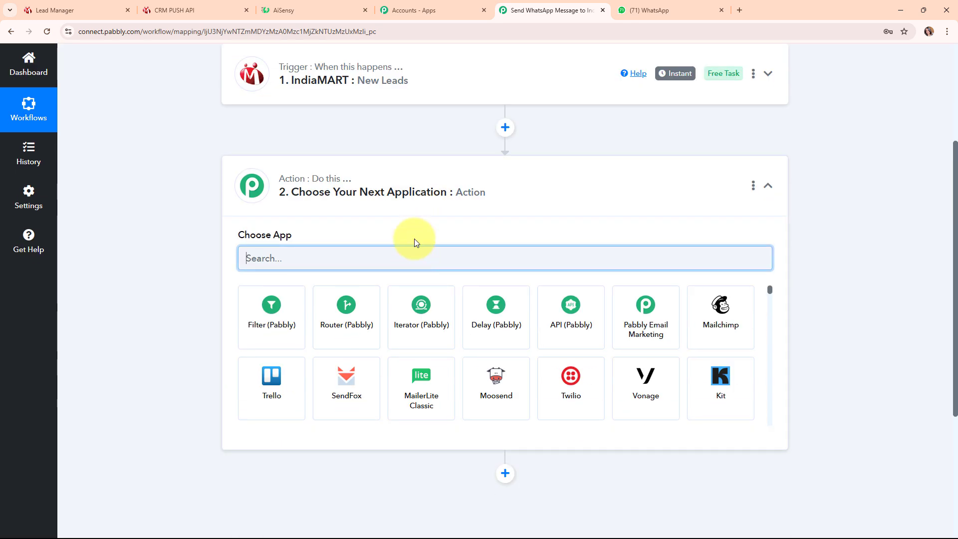
type("What")
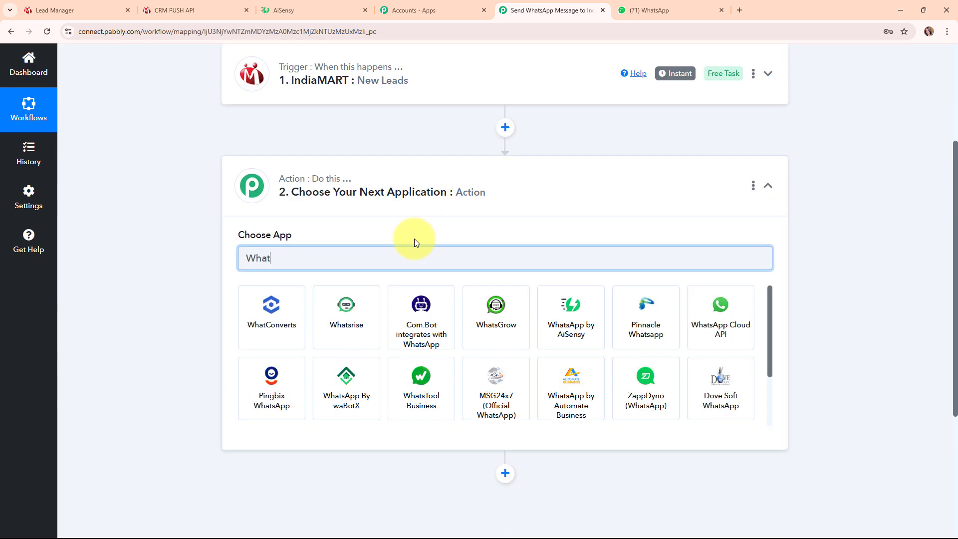
type("s")
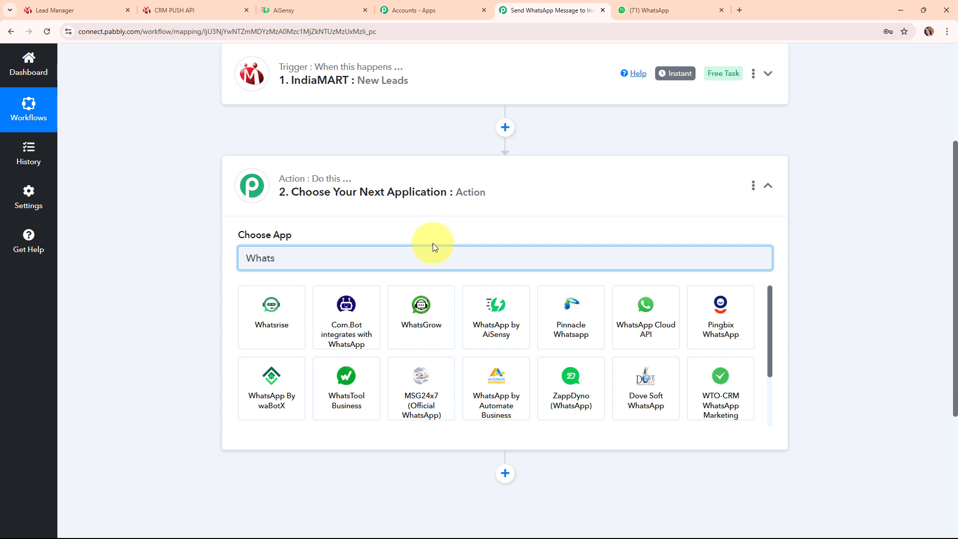
left_click(493, 330)
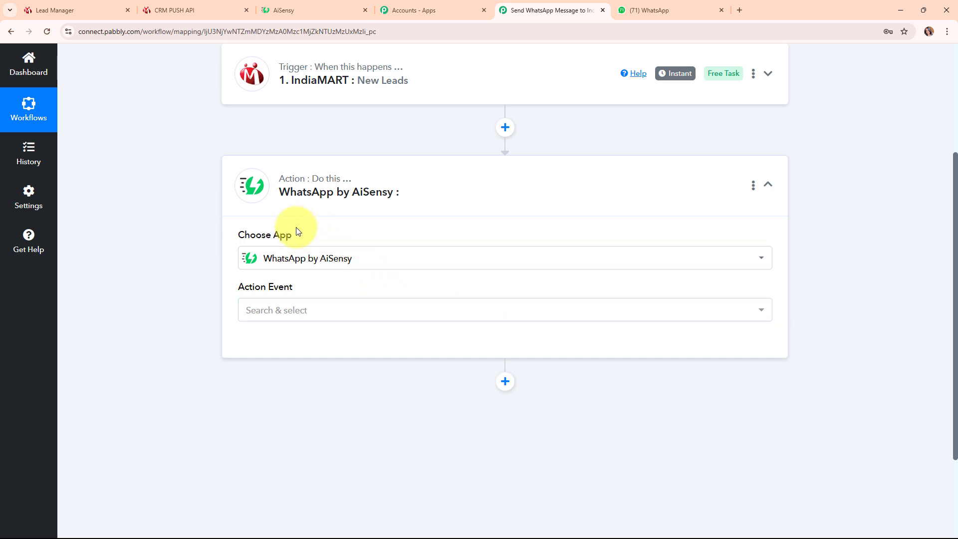
left_click(278, 313)
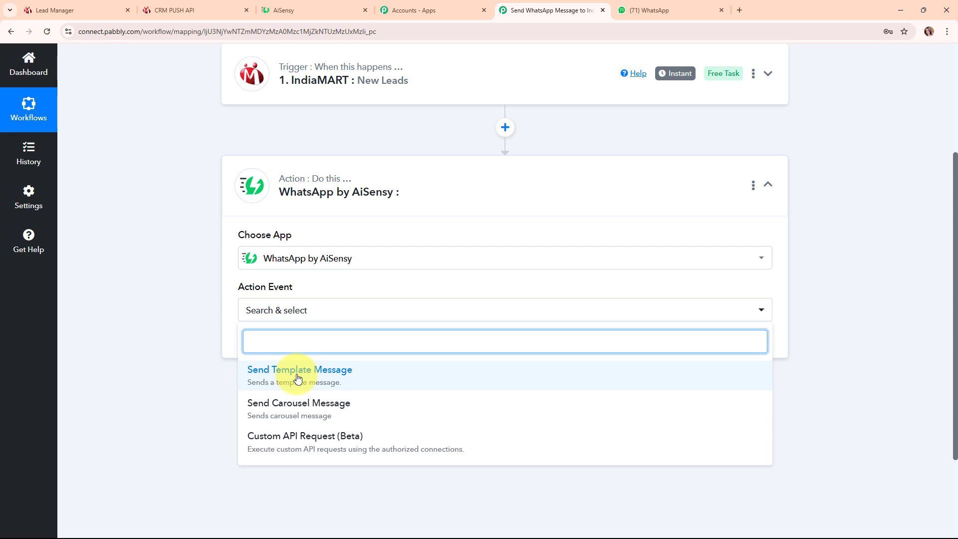
left_click(298, 378)
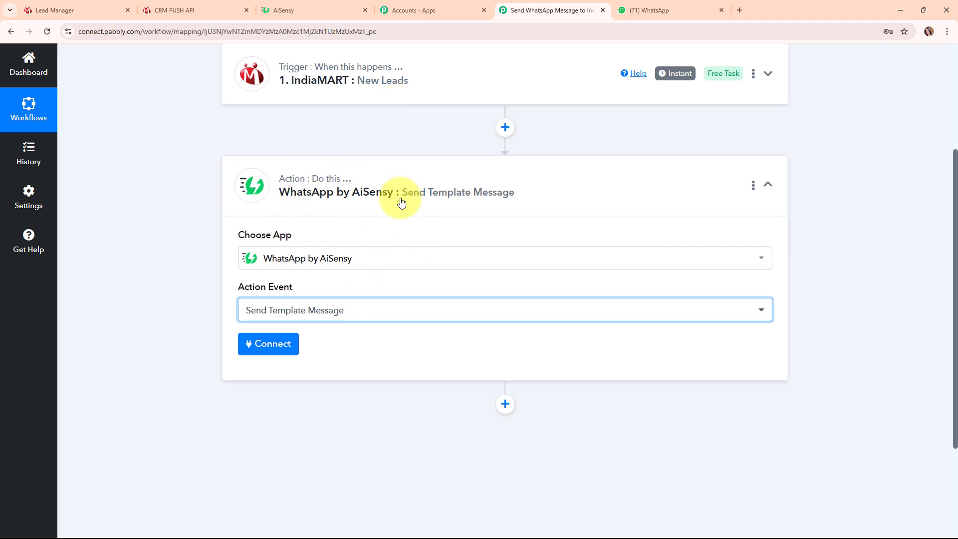
Step: Begin a new WhatsApp by AiSensy connection and copy the account's API key from the Manage section of AiSensy
left_click(275, 355)
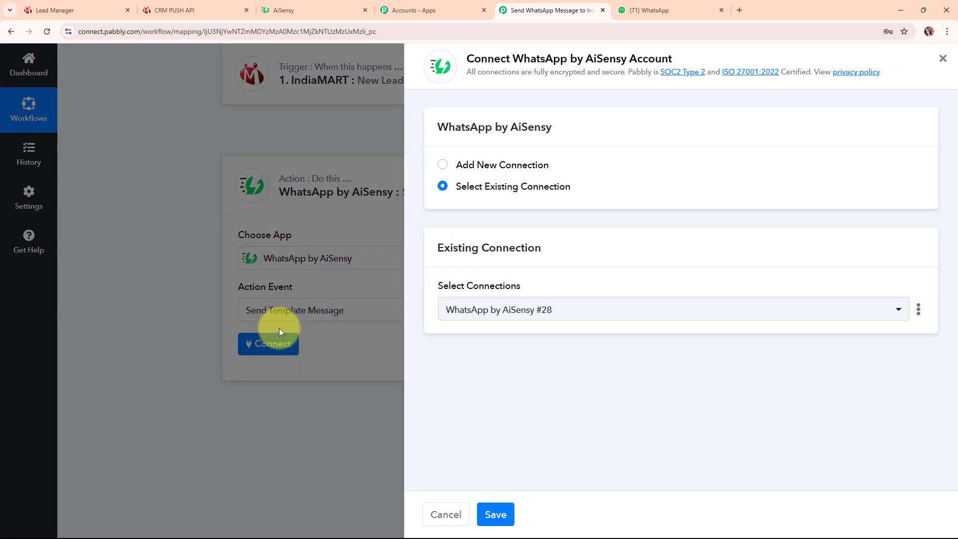
left_click(443, 166)
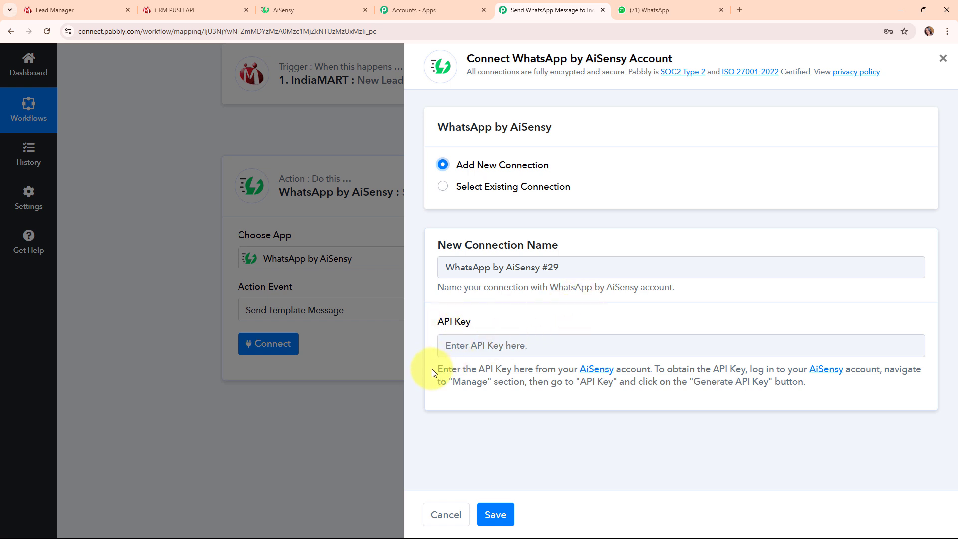
left_click_drag(434, 370, 828, 386)
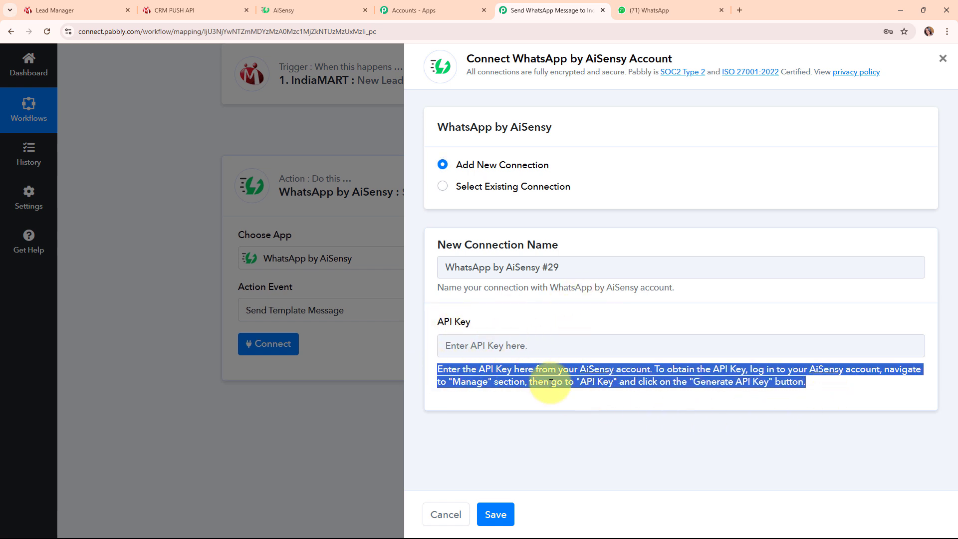
left_click(351, 4)
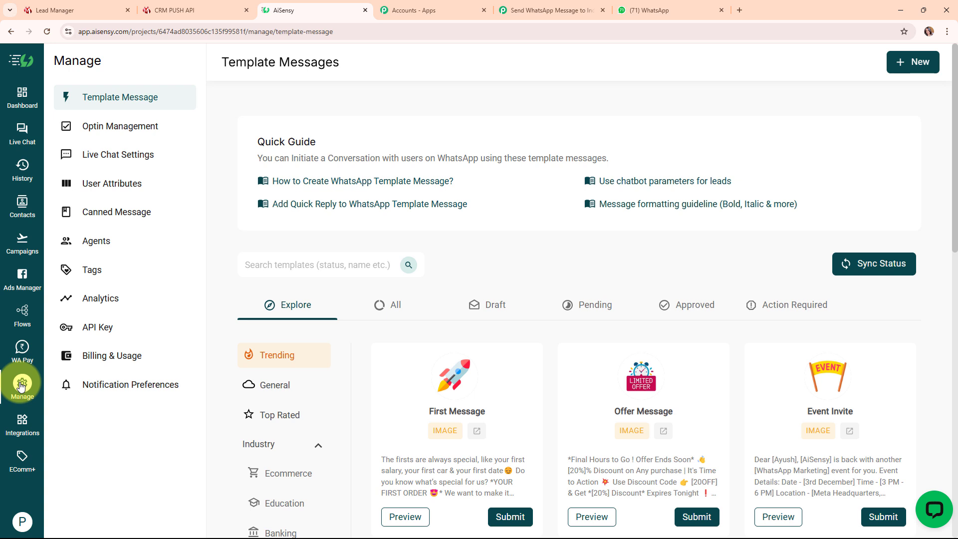
left_click(99, 331)
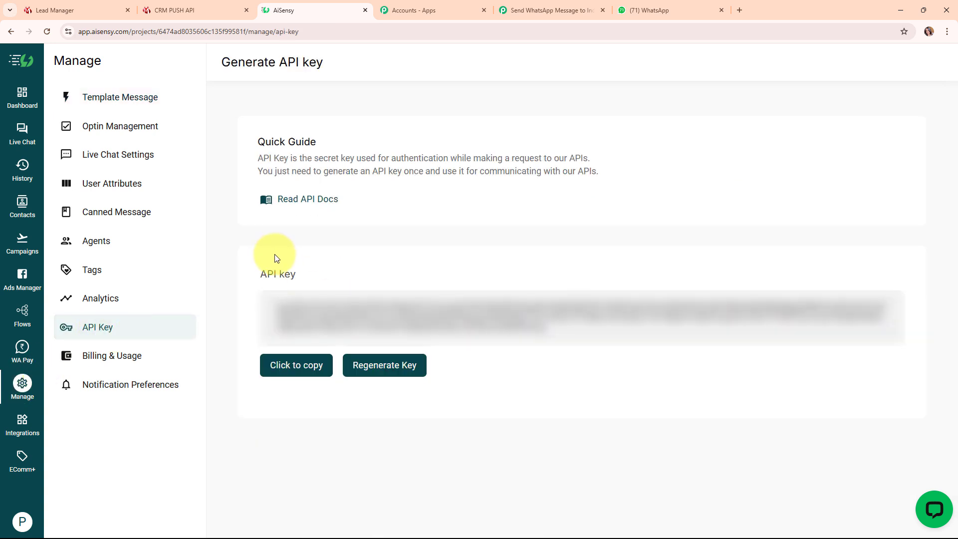
left_click(292, 367)
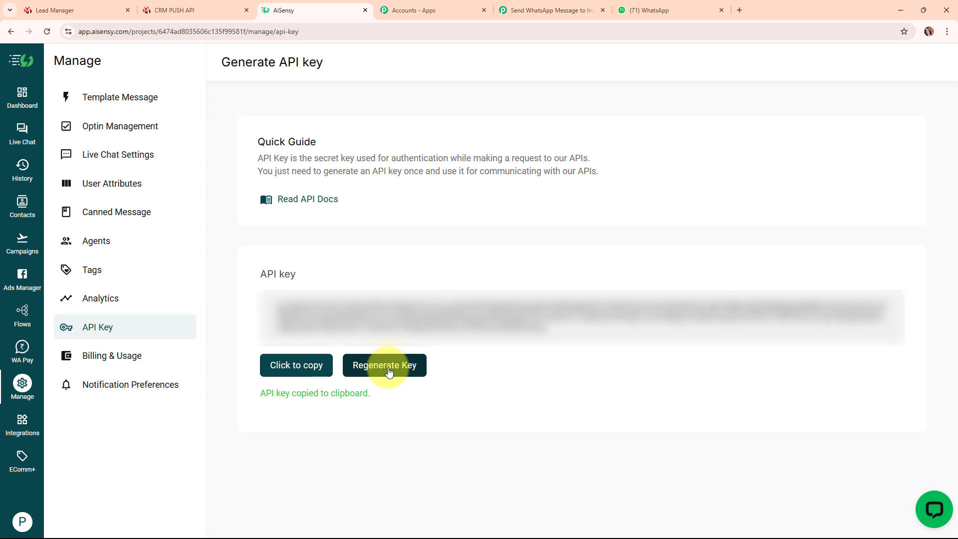
Step: Switch back to Pabbly Connect, paste the API key into the new AiSensy connection and save it
left_click(579, 10)
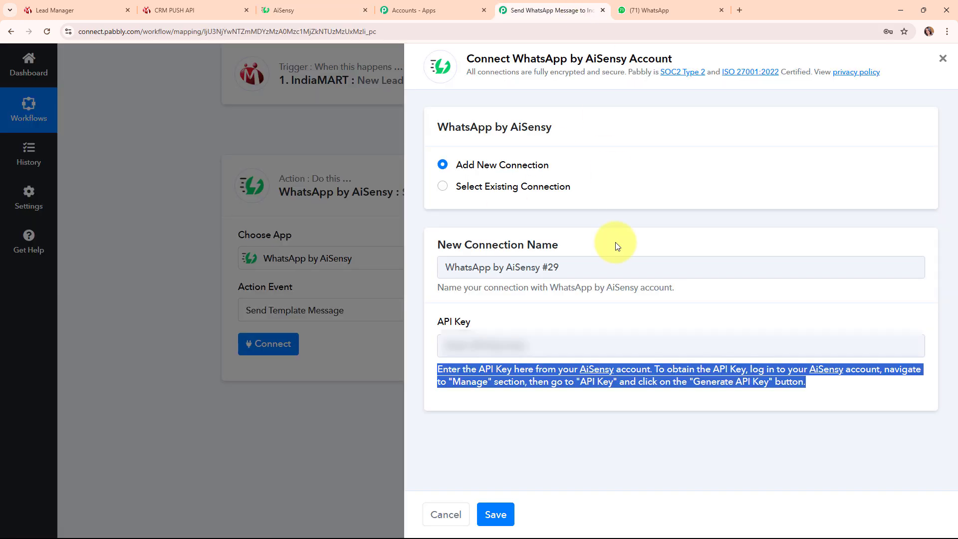
right_click(496, 344)
left_click(521, 238)
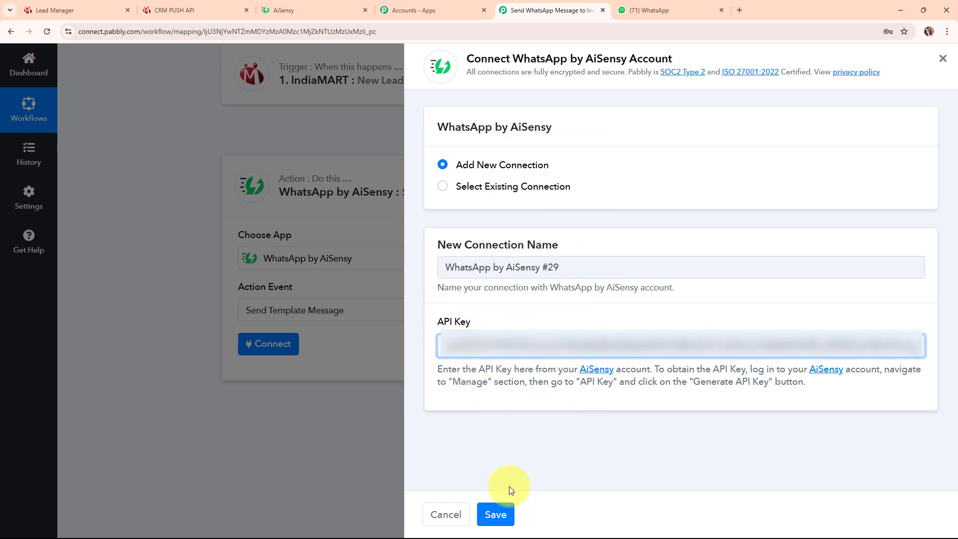
left_click(497, 510)
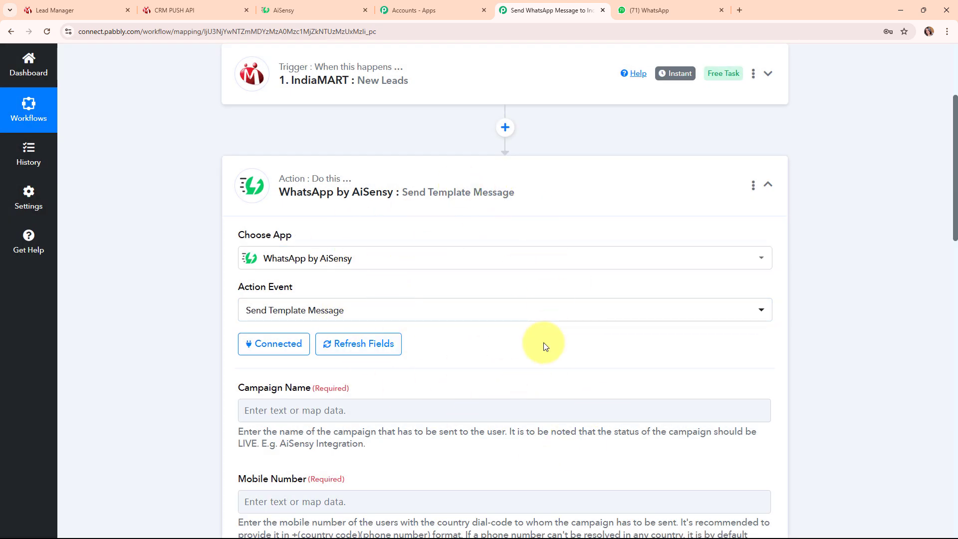
Step: Read the Campaign Name field's requirements in the Send Template Message action
scroll(543, 343, "down", 4)
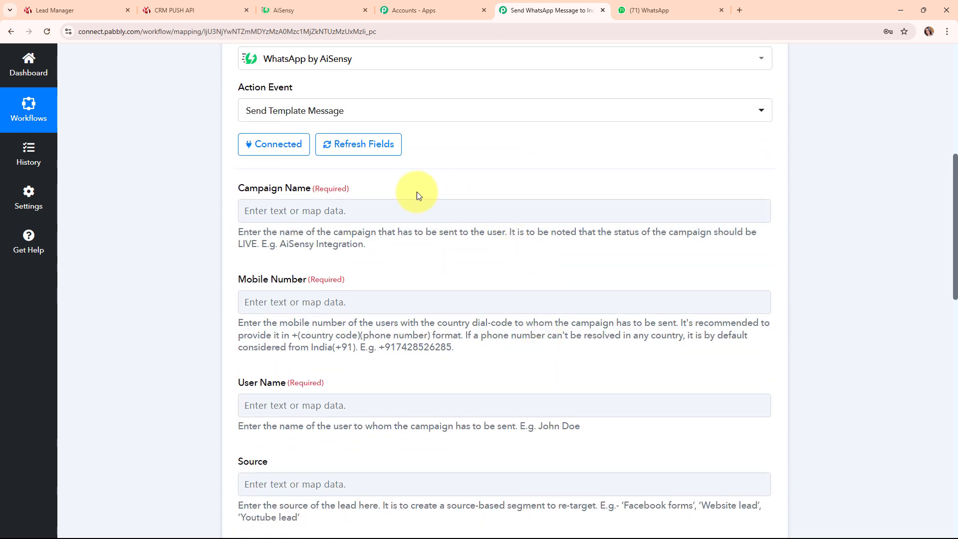
left_click_drag(239, 189, 310, 192)
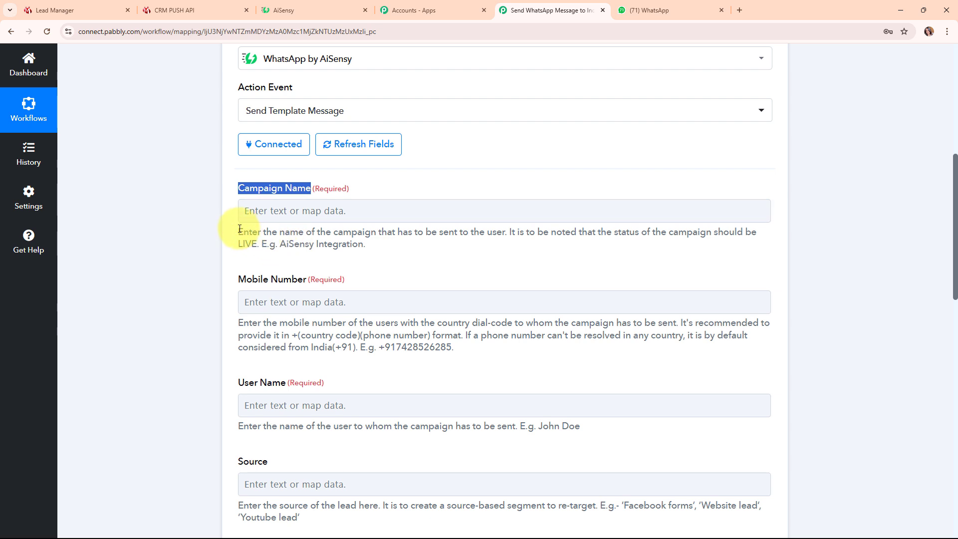
left_click_drag(239, 232, 764, 236)
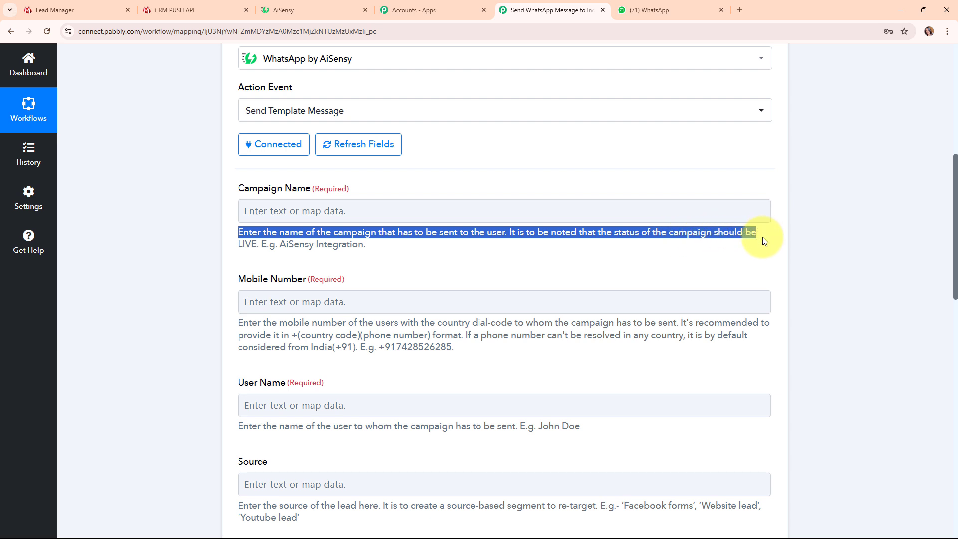
left_click(429, 262)
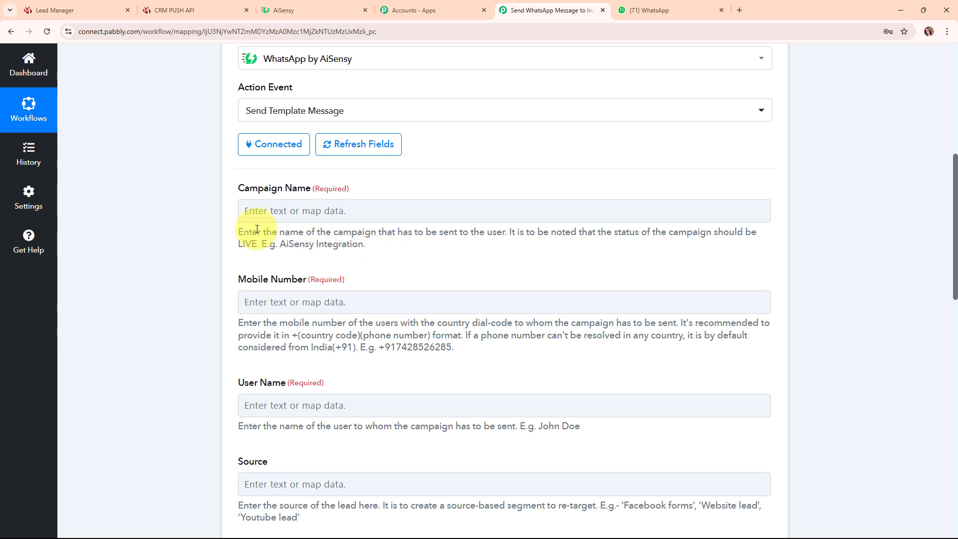
Step: Switch to AiSensy and open the Indiamart Inquiry Message campaign to check its details
left_click(289, 7)
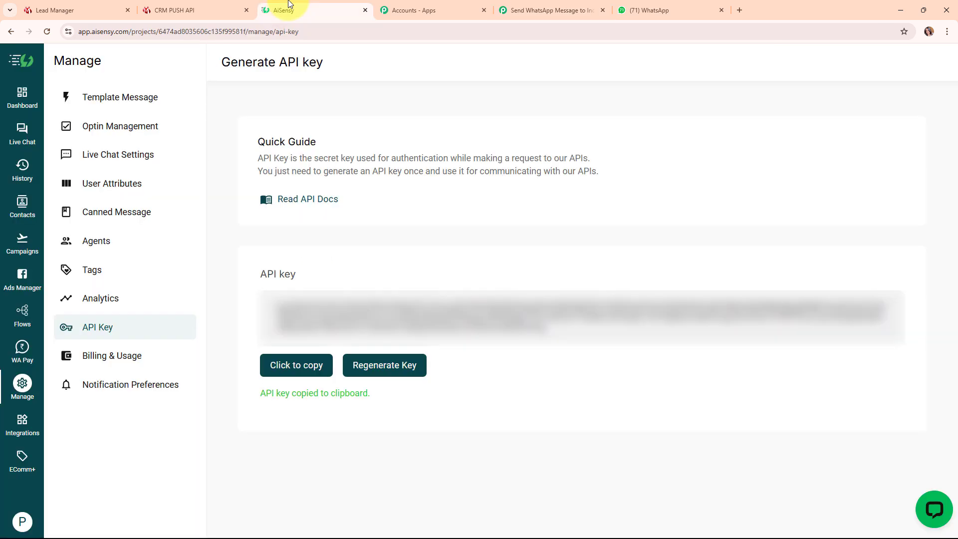
left_click(22, 244)
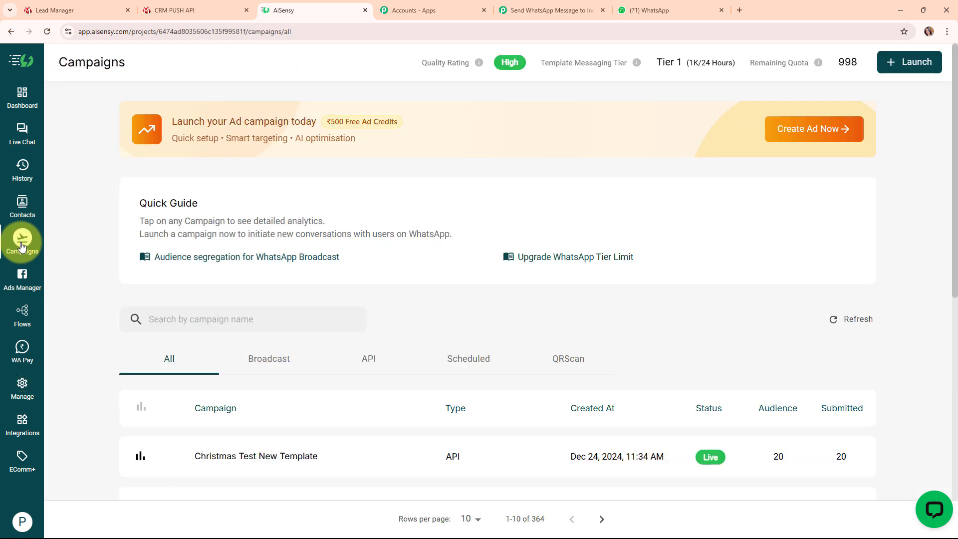
scroll(438, 335, "down", 4)
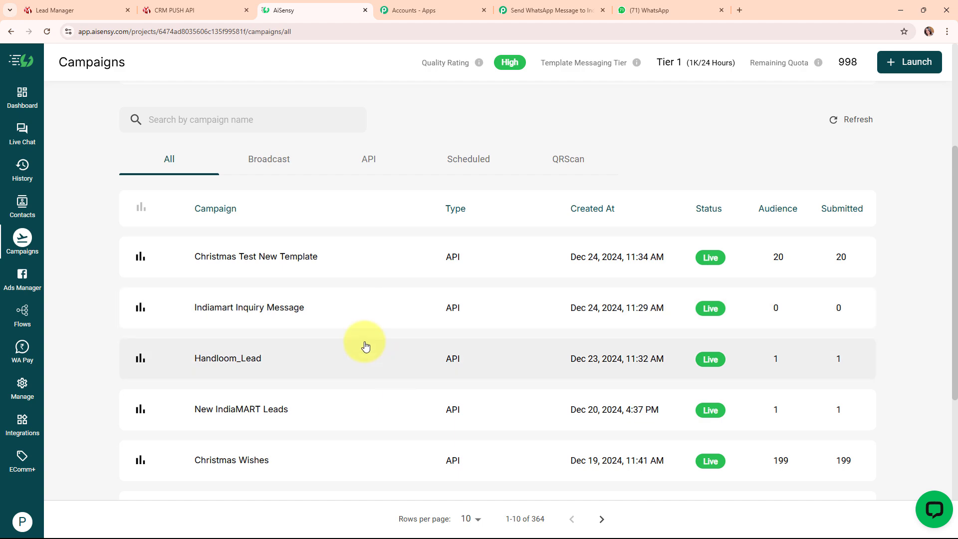
left_click(205, 310)
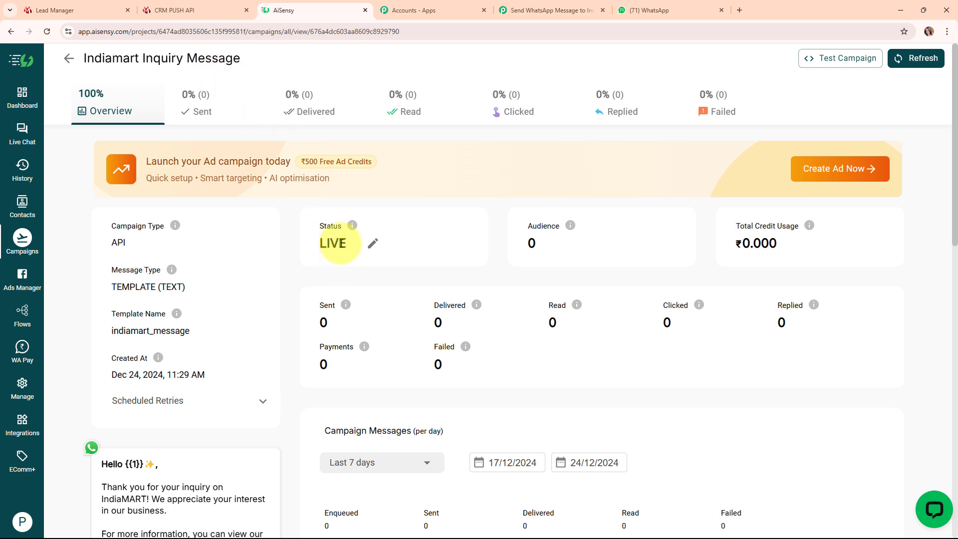
Step: Examine the Indiamart Inquiry Message campaign's status and the name variable in its message template
left_click_drag(346, 243, 289, 241)
scroll(302, 259, "down", 4)
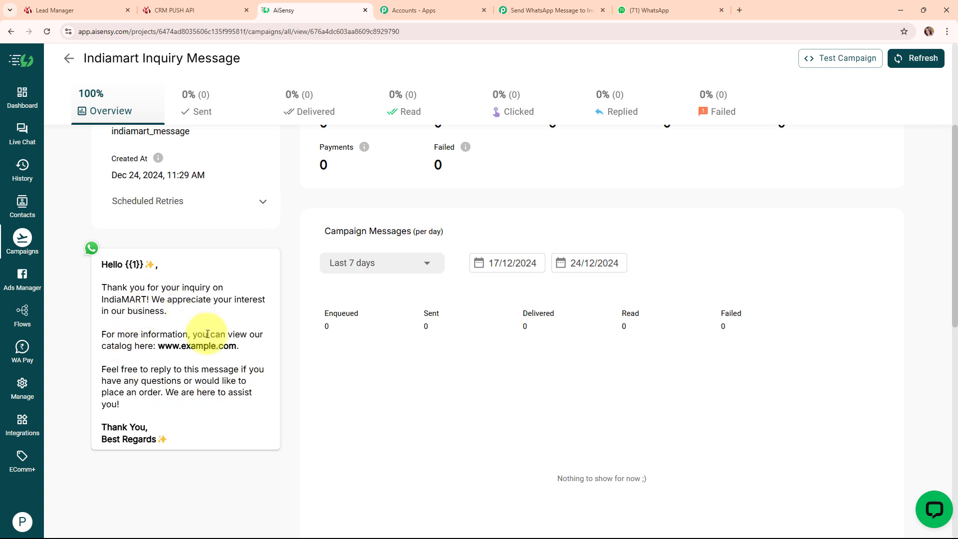
left_click_drag(122, 266, 150, 266)
left_click(182, 278)
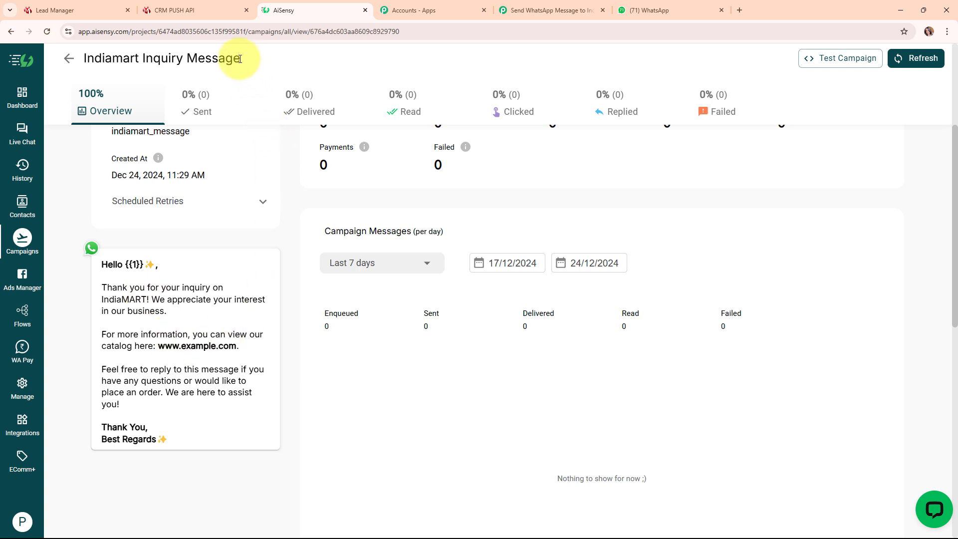
Step: Copy the campaign title "Indiamart Inquiry Message" from AiSensy and paste it as the Campaign Name in Pabbly Connect
left_click_drag(240, 59, 80, 59)
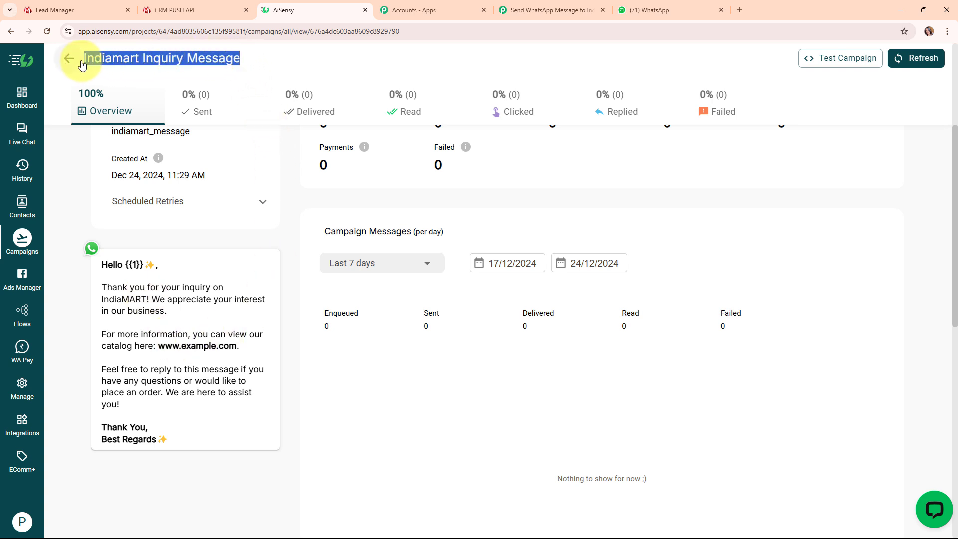
left_click(556, 6)
left_click(280, 210)
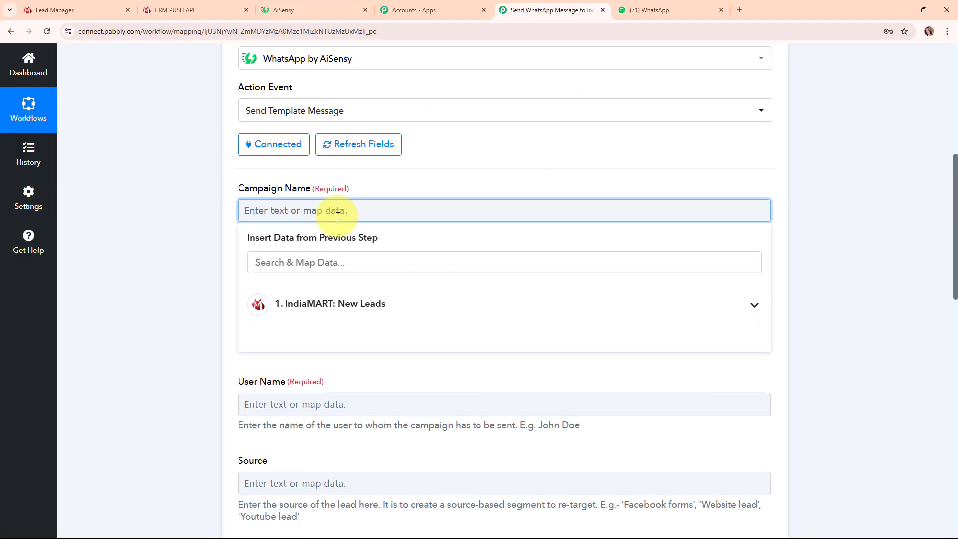
key("ctrl+v")
left_click(220, 242)
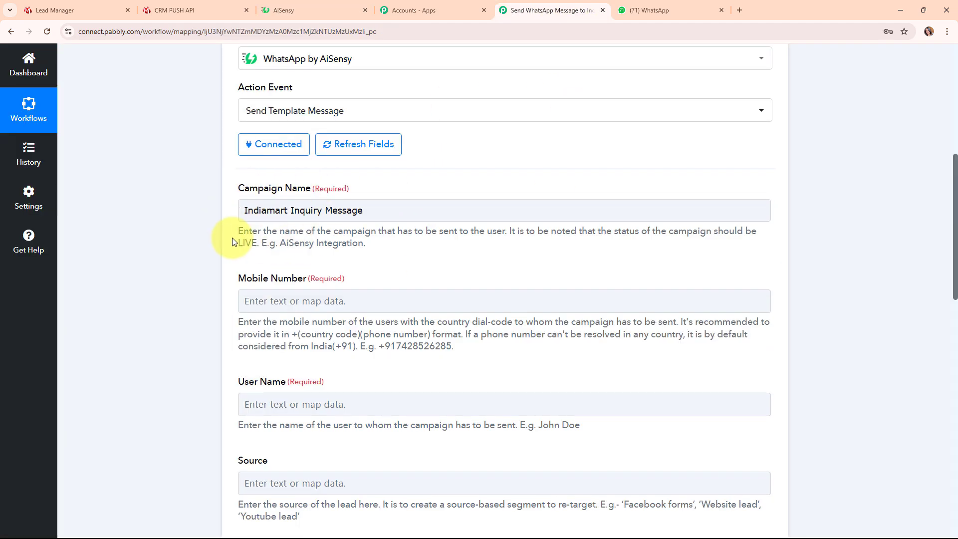
Step: Map the Mobile Number field to the RESPONSE SENDER MOBILE value from the IndiaMART New Leads trigger
scroll(480, 275, "down", 2)
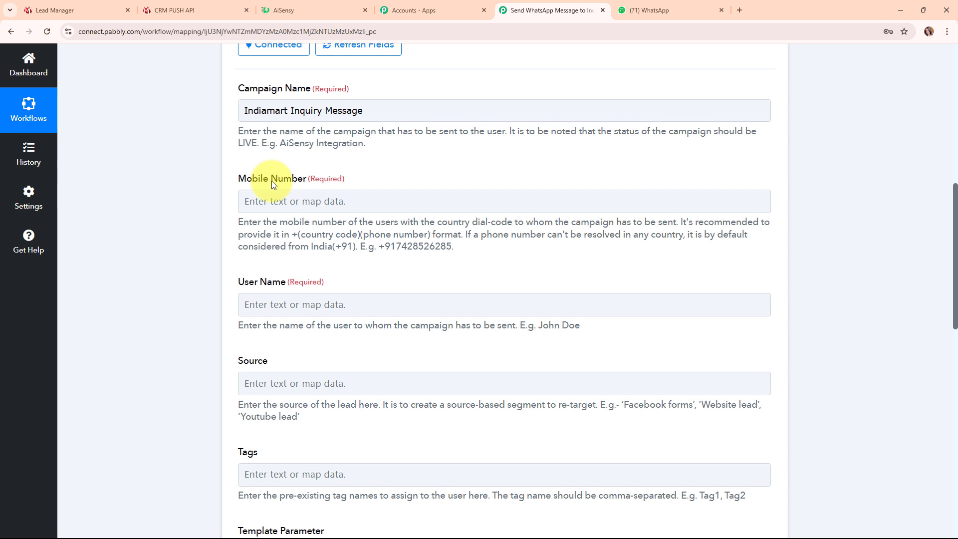
left_click(276, 203)
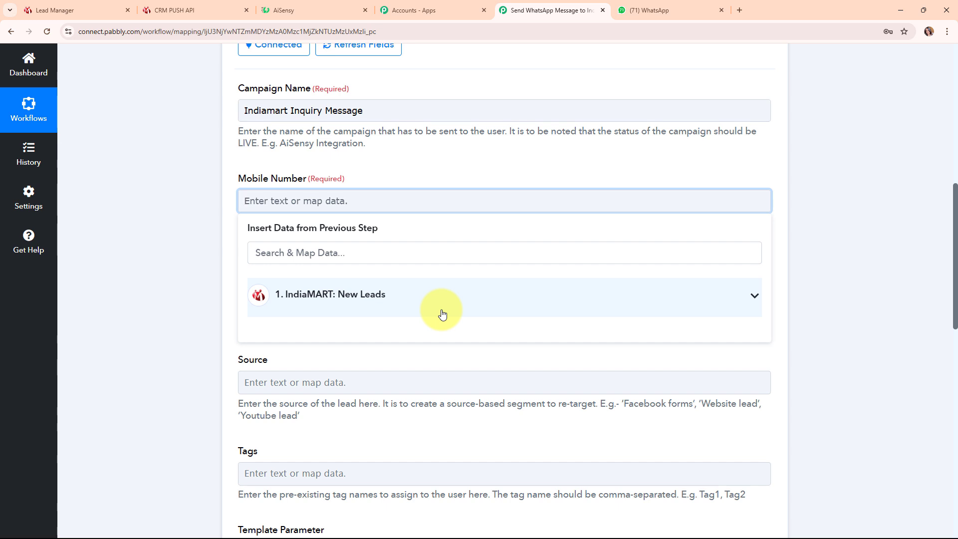
left_click(412, 255)
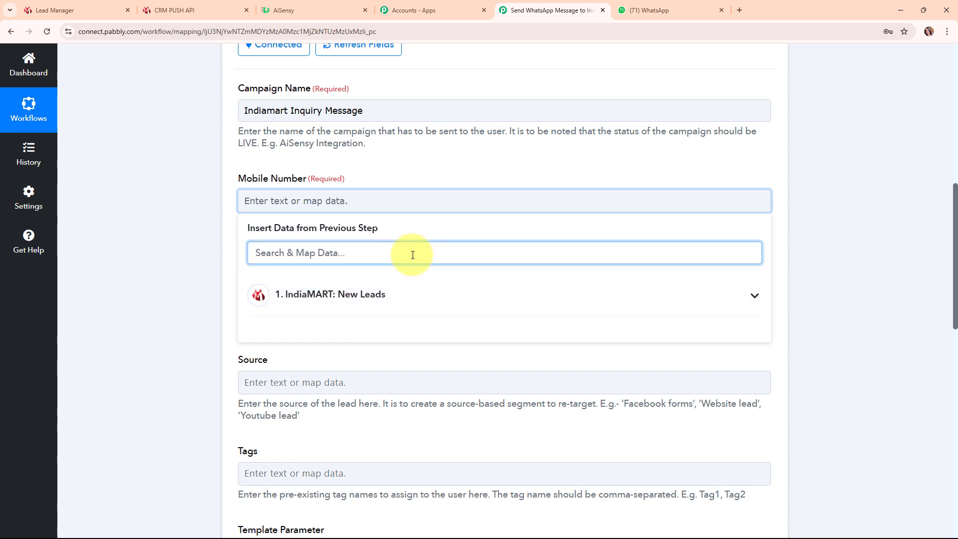
type("+9")
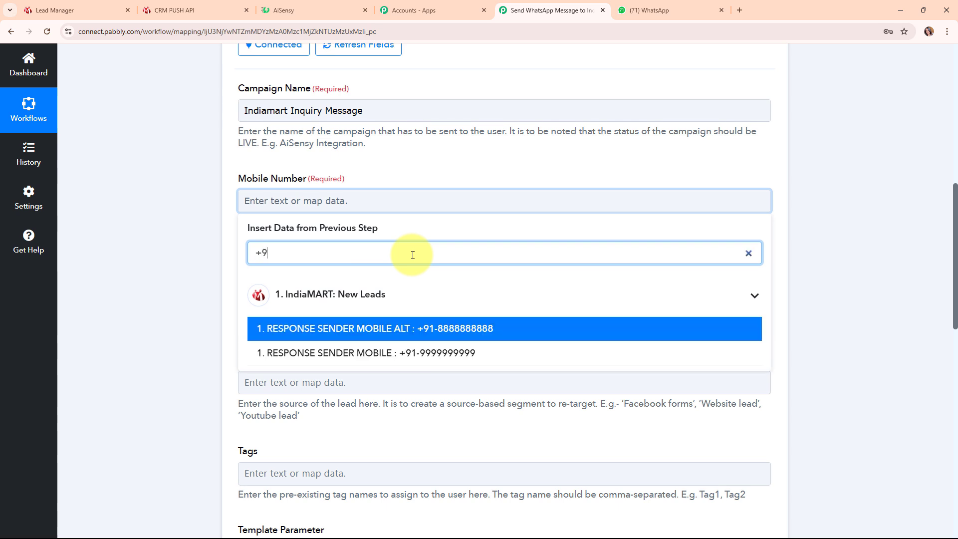
left_click(448, 355)
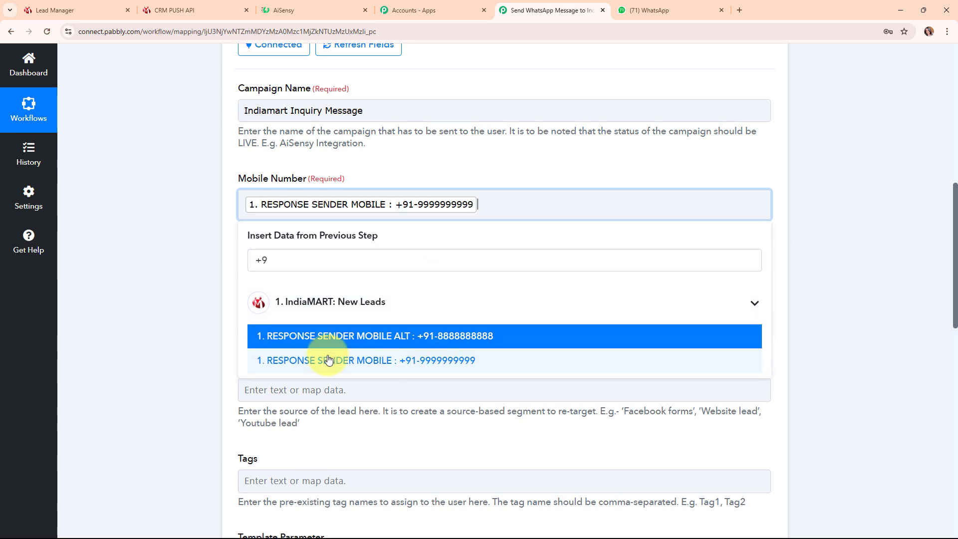
left_click(210, 278)
Step: Map the User Name field to the RESPONSE SENDER NAME value from the IndiaMART New Leads trigger
scroll(415, 324, "down", 1)
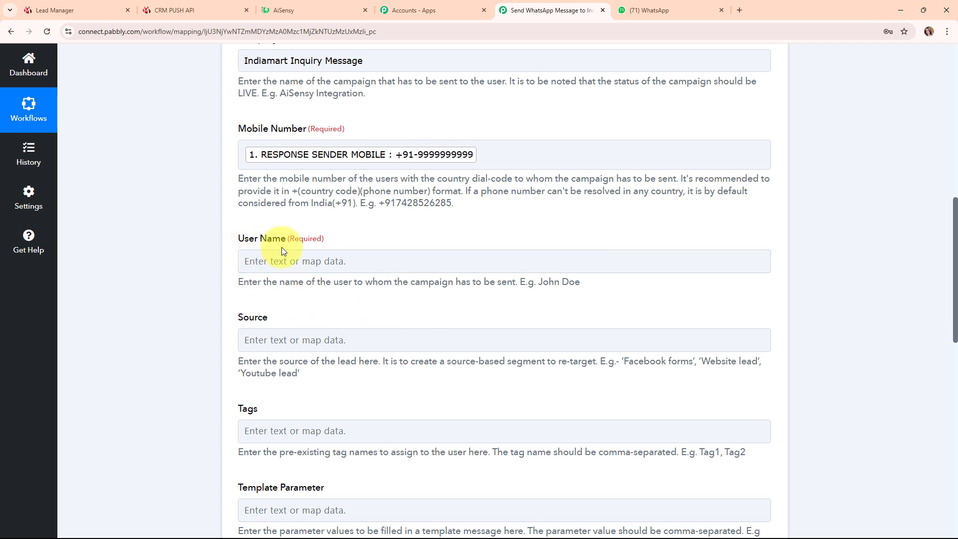
left_click_drag(237, 283, 415, 290)
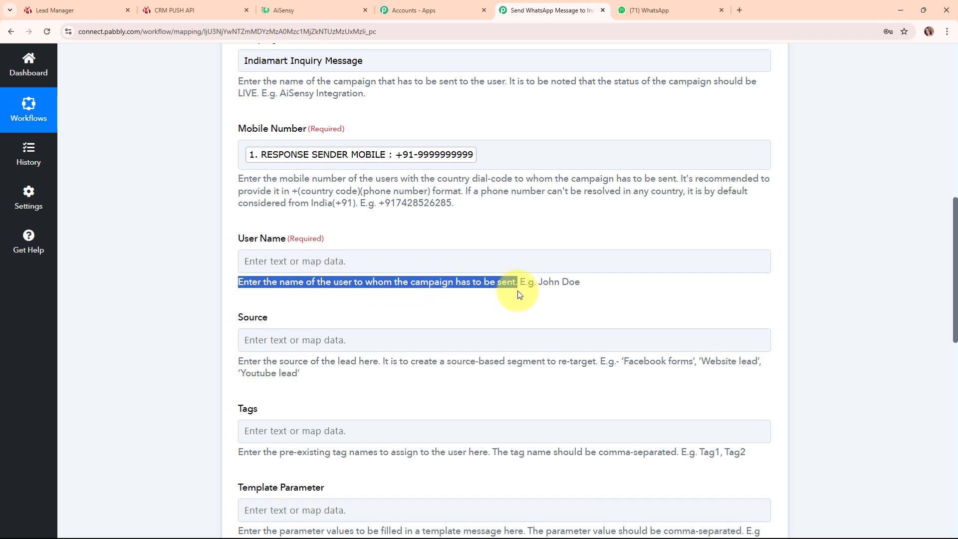
left_click(311, 261)
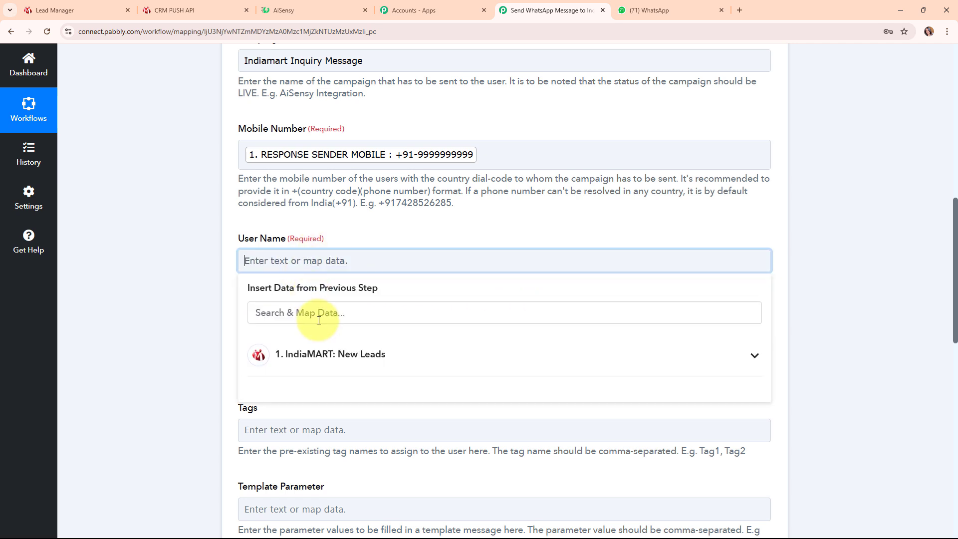
left_click(319, 318)
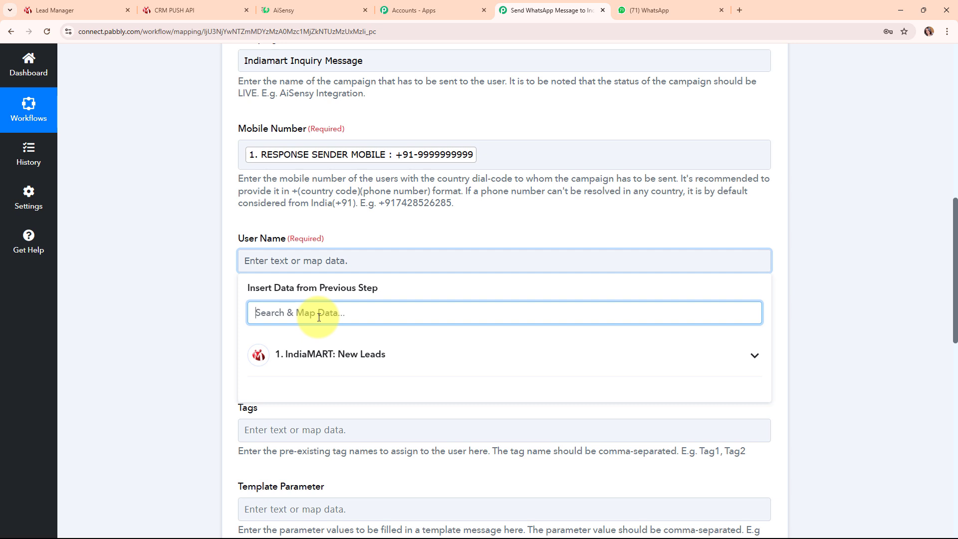
type("name")
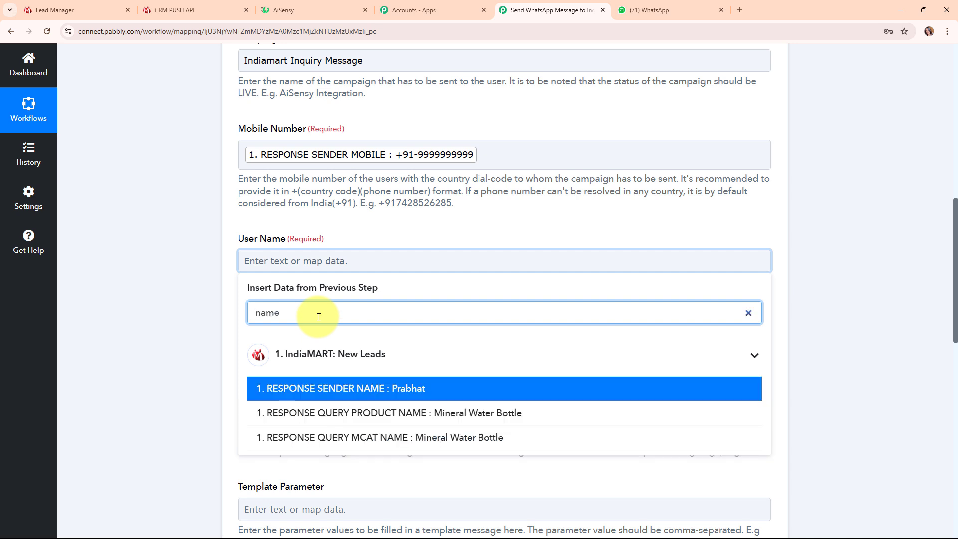
left_click(368, 389)
left_click(252, 369)
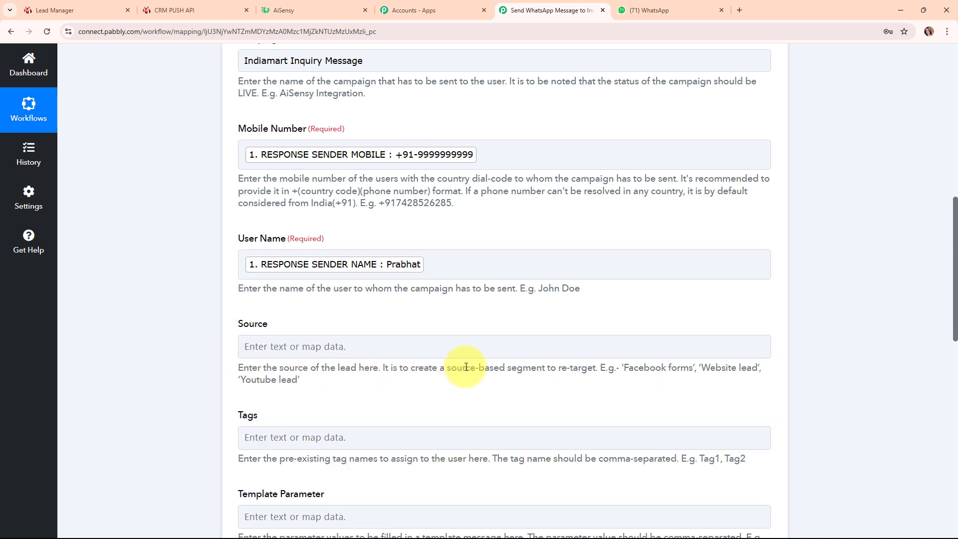
Step: Leave Source and Tags empty and map Template Parameter to the RESPONSE SENDER NAME value from the IndiaMART New Leads trigger
scroll(464, 364, "down", 2)
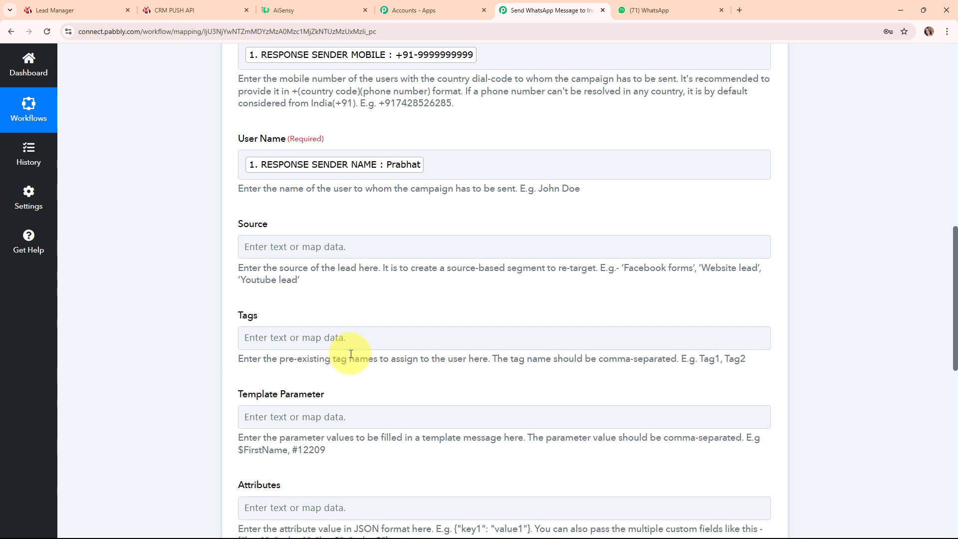
left_click(351, 338)
scroll(408, 343, "down", 2)
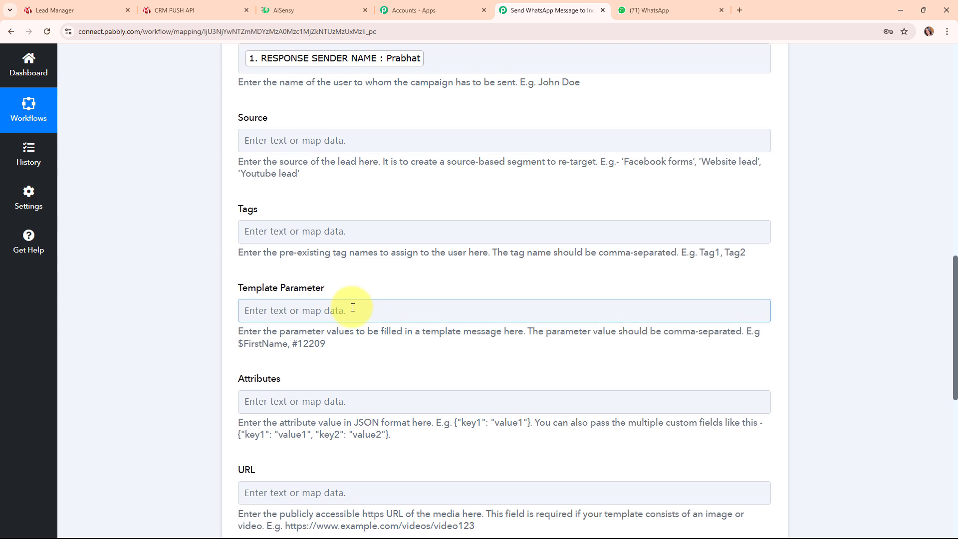
scroll(349, 311, "down", 1)
left_click(245, 265)
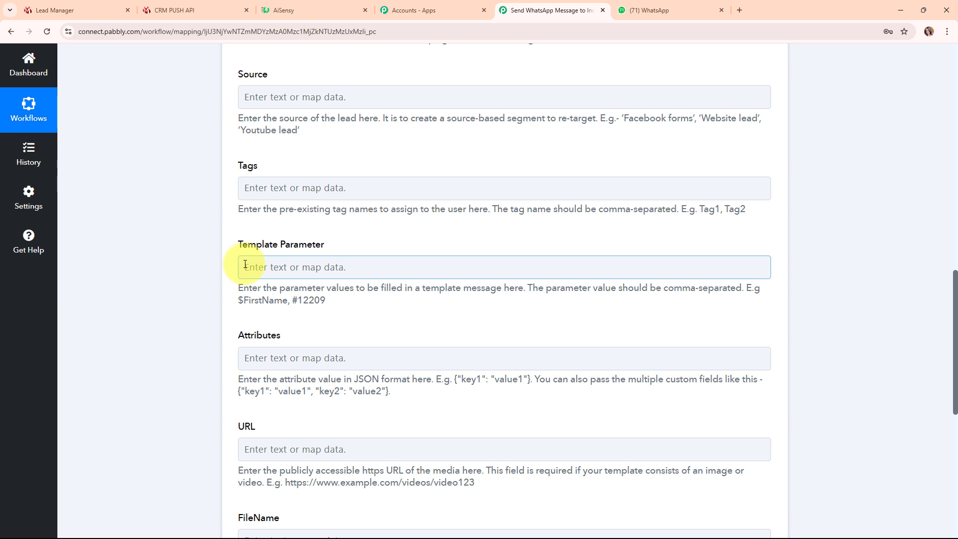
left_click(245, 265)
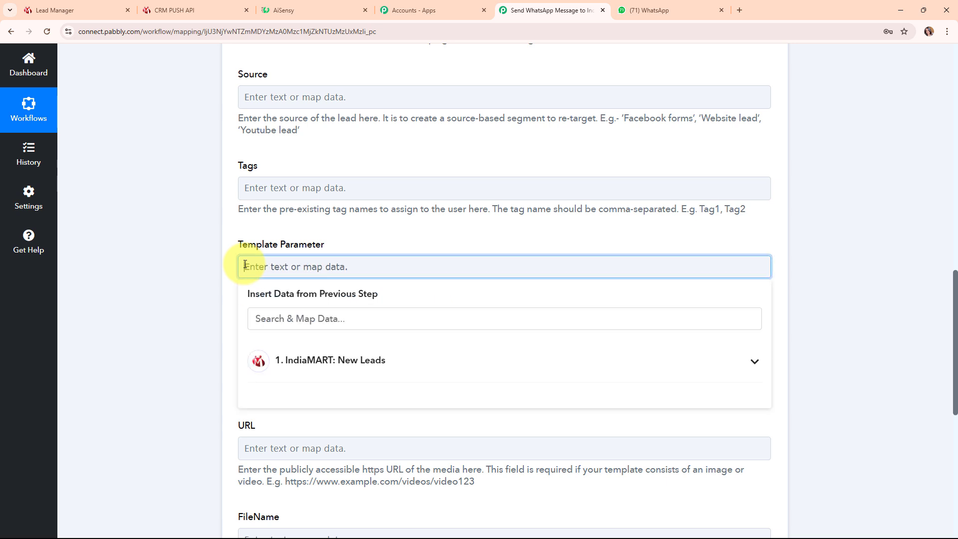
left_click(262, 317)
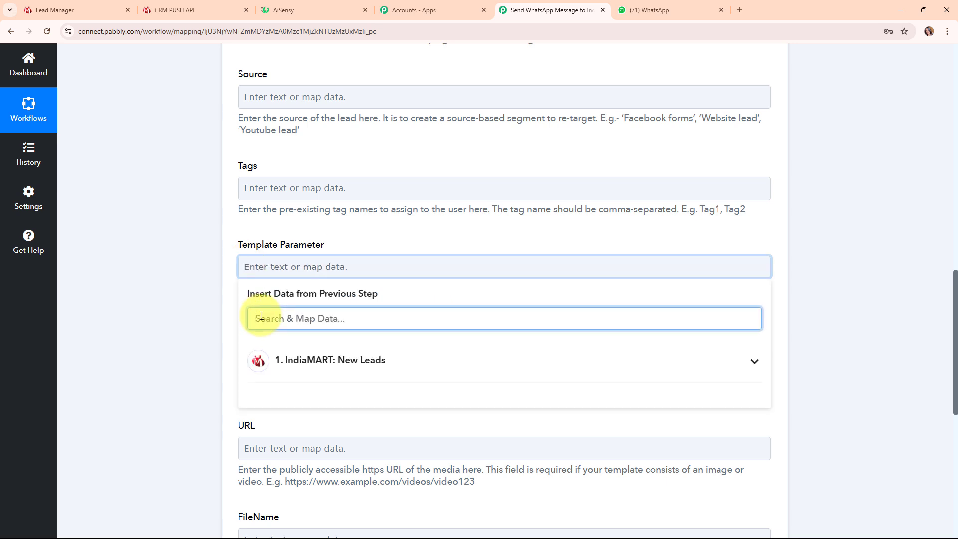
type("name")
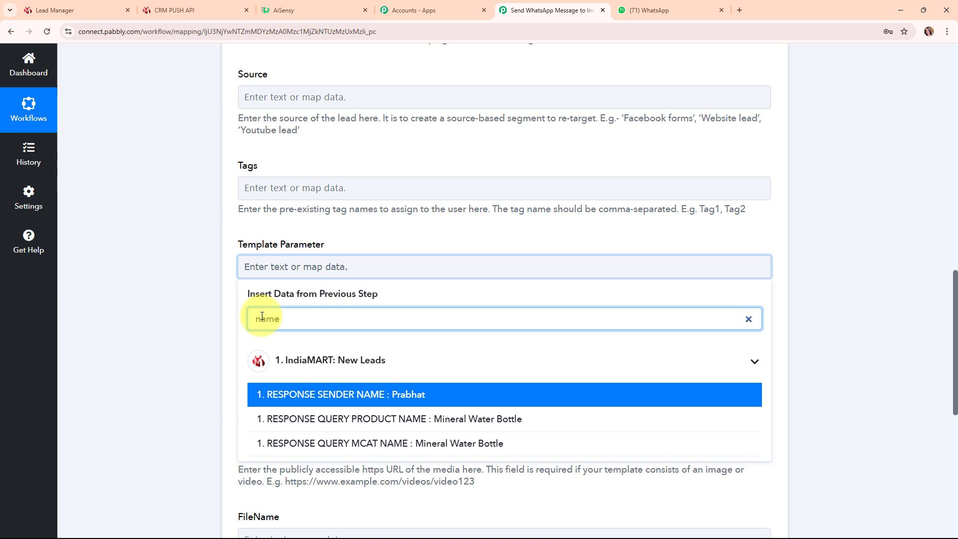
left_click(338, 399)
left_click(203, 368)
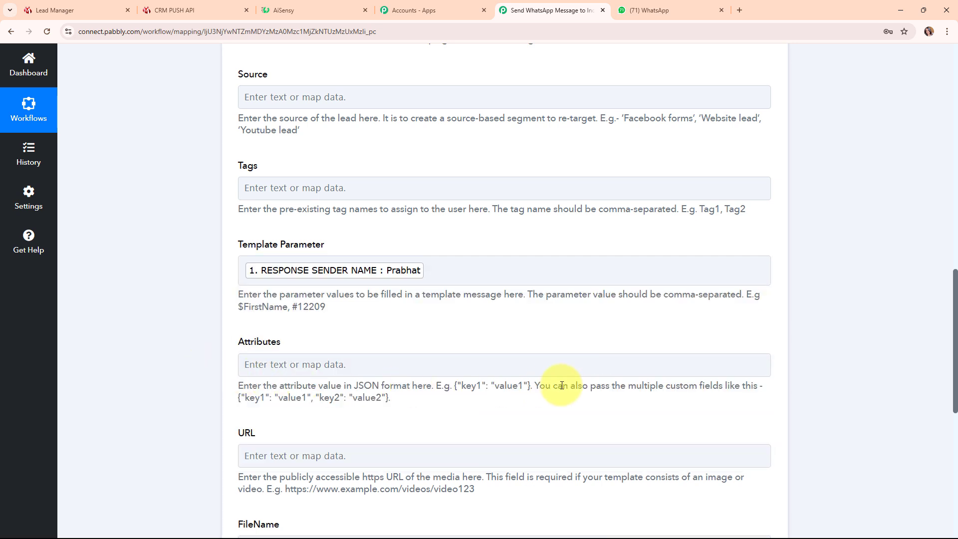
Step: Replace the mapped Mobile Number value with a real test phone number that includes the plus sign and country code
scroll(563, 385, "down", 3)
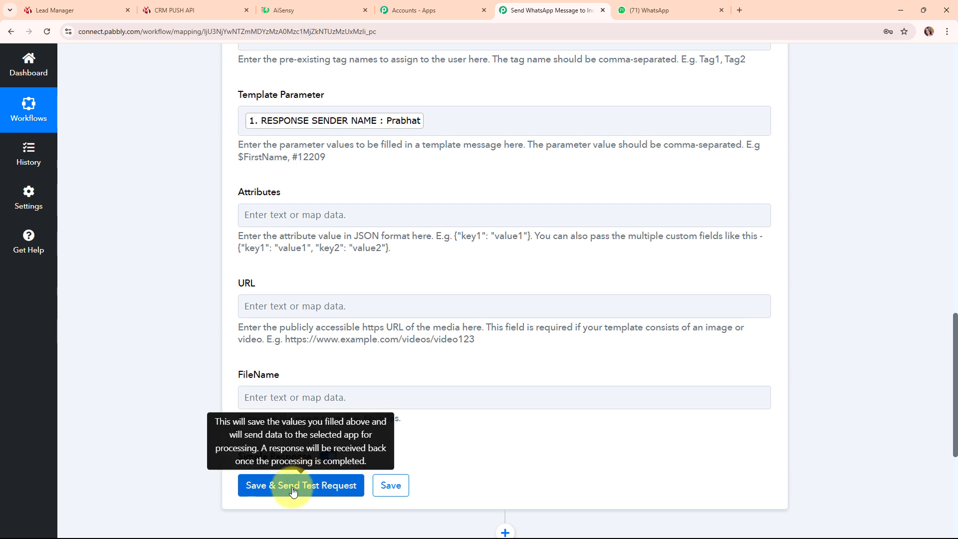
scroll(574, 306, "up", 7)
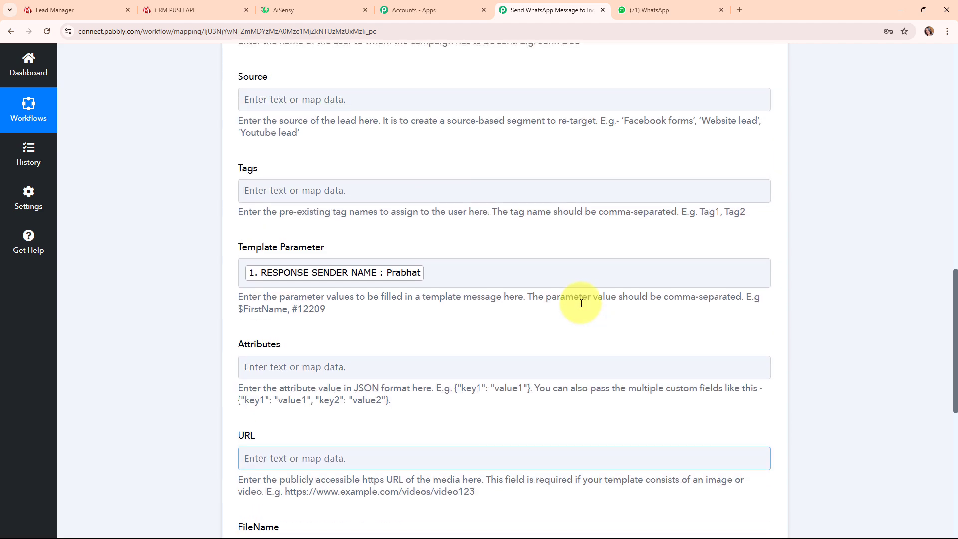
left_click(490, 103)
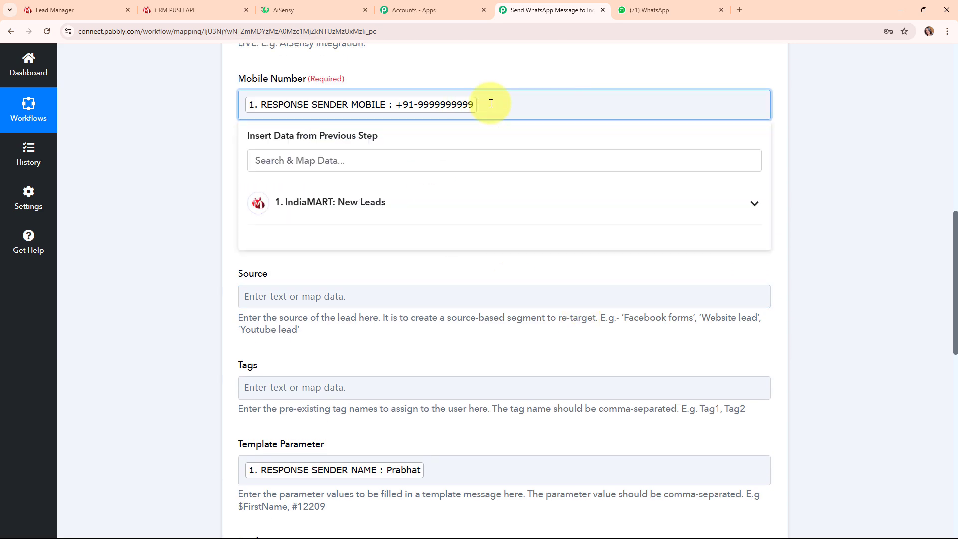
key("BackSpace")
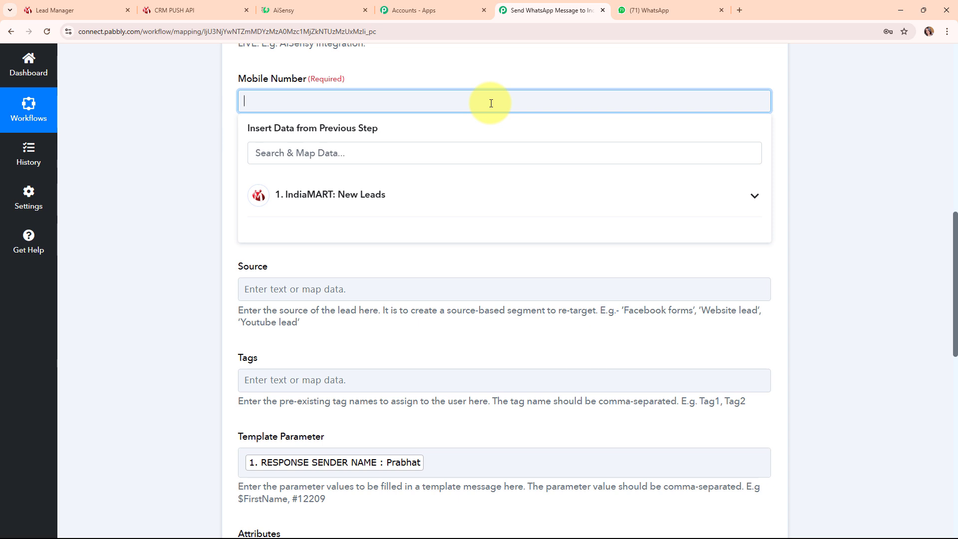
type("+")
key("ctrl+v")
left_click(166, 170)
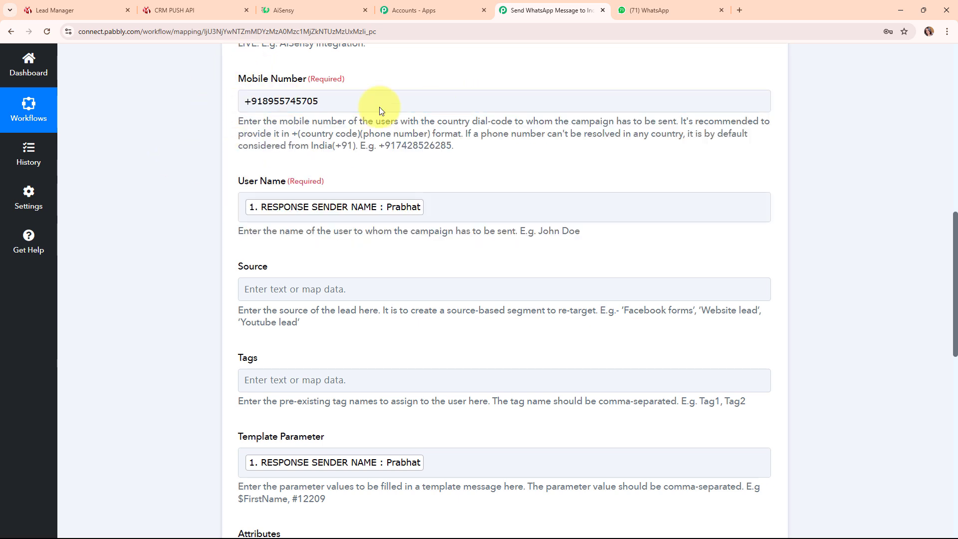
Step: Save the Send Template Message action, send a test request and check the Success and Submitted Message Id response values
scroll(818, 263, "down", 10)
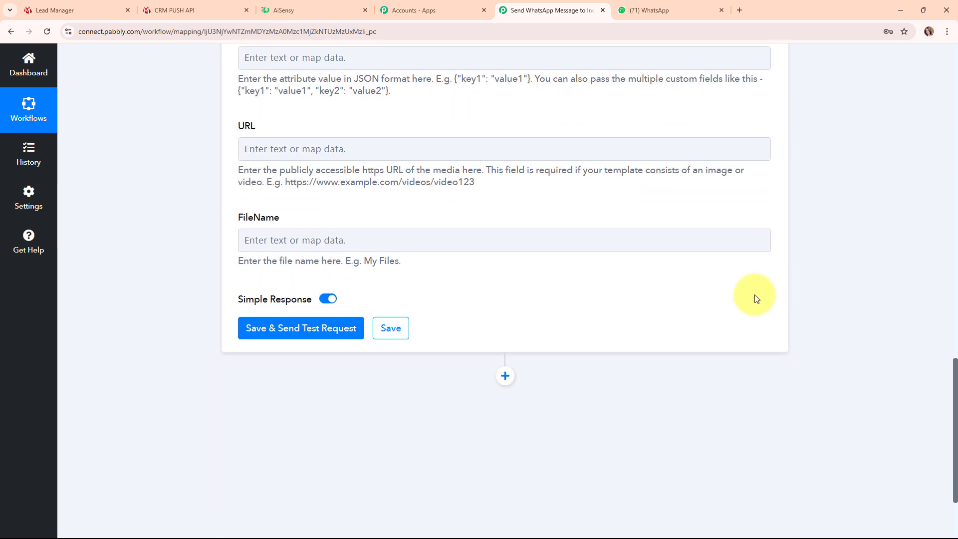
left_click(312, 331)
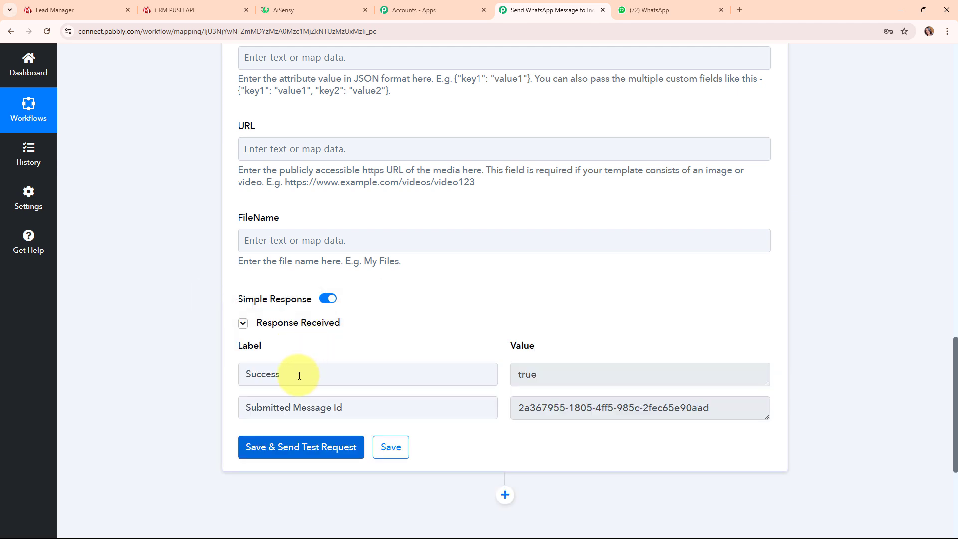
left_click_drag(573, 374, 505, 375)
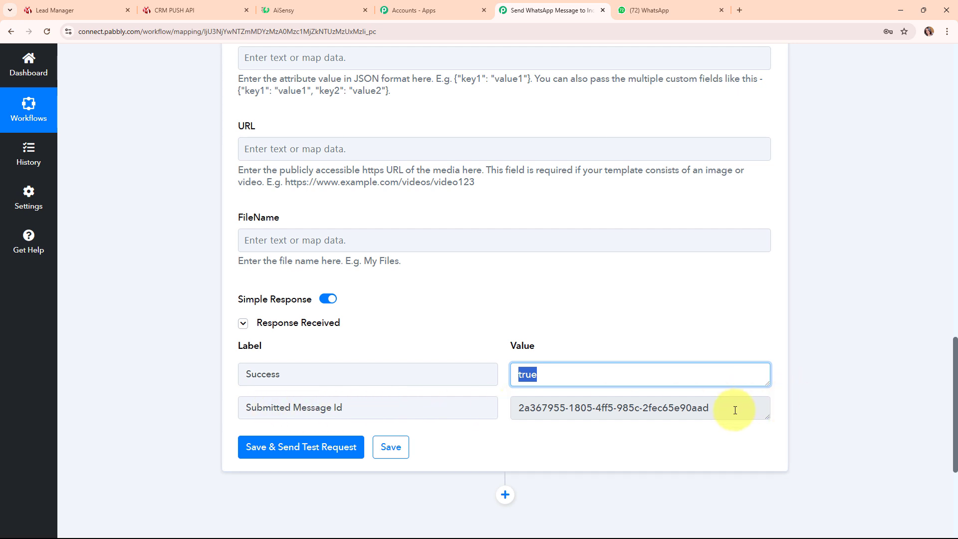
left_click_drag(734, 409, 442, 422)
left_click(446, 346)
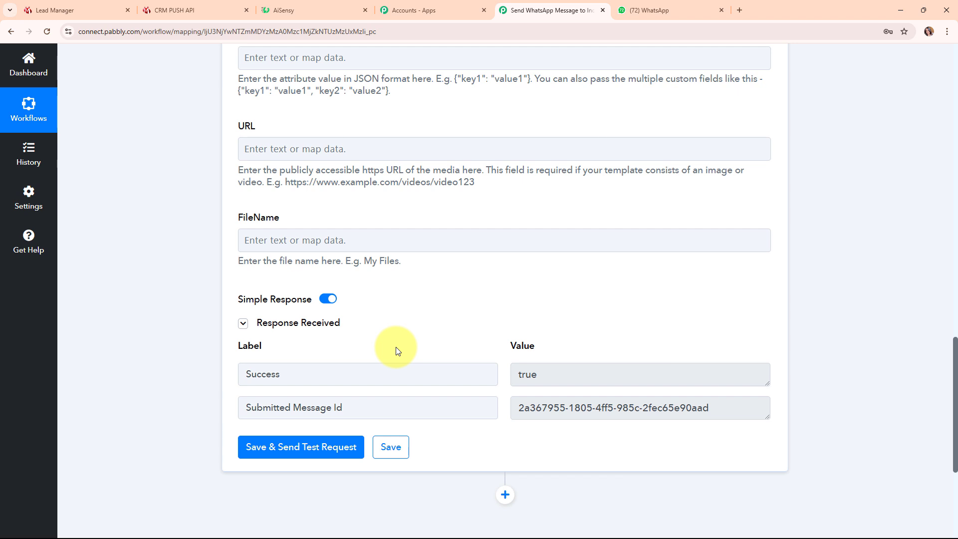
Step: Switch to WhatsApp to check the test message in the AiSensy chat, and return to the Pabbly Connect workflow
left_click(676, 6)
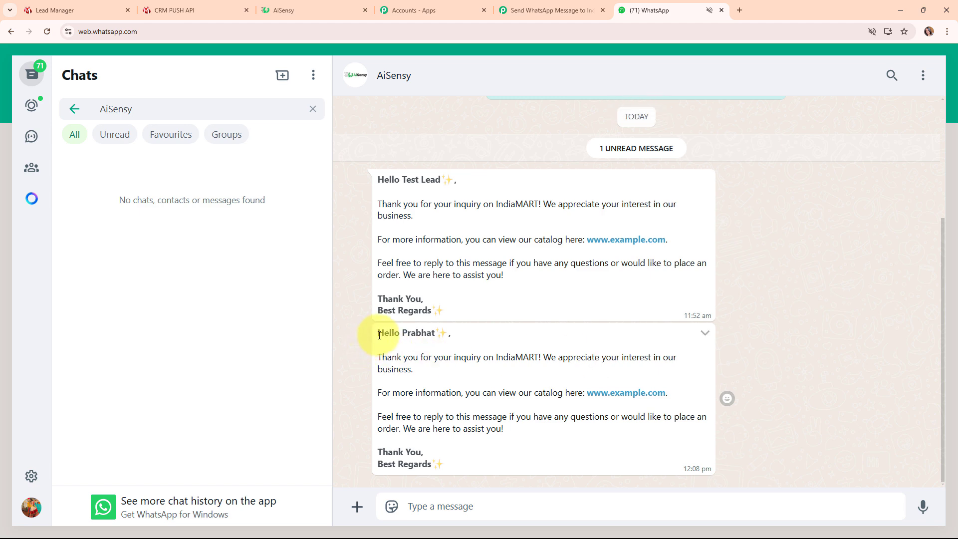
left_click_drag(379, 336, 442, 334)
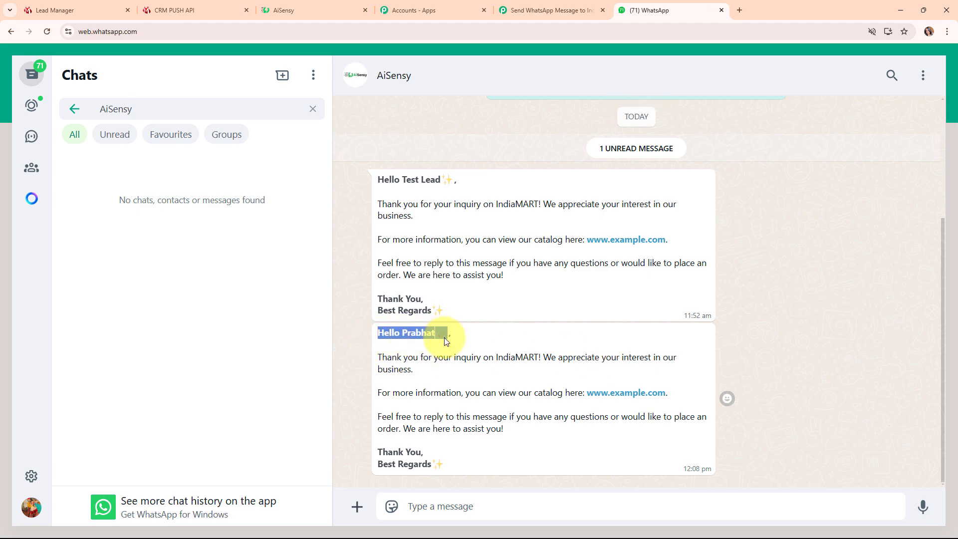
left_click(572, 374)
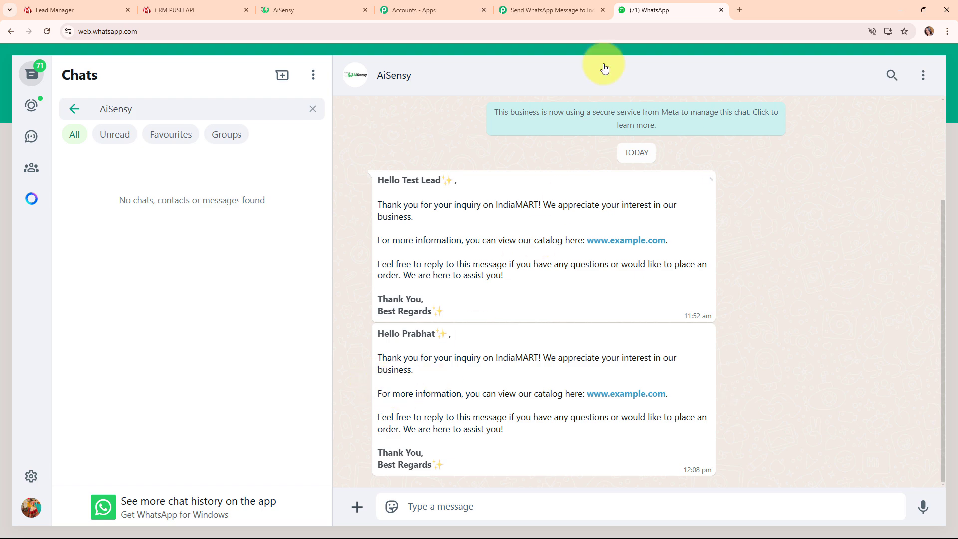
left_click(577, 7)
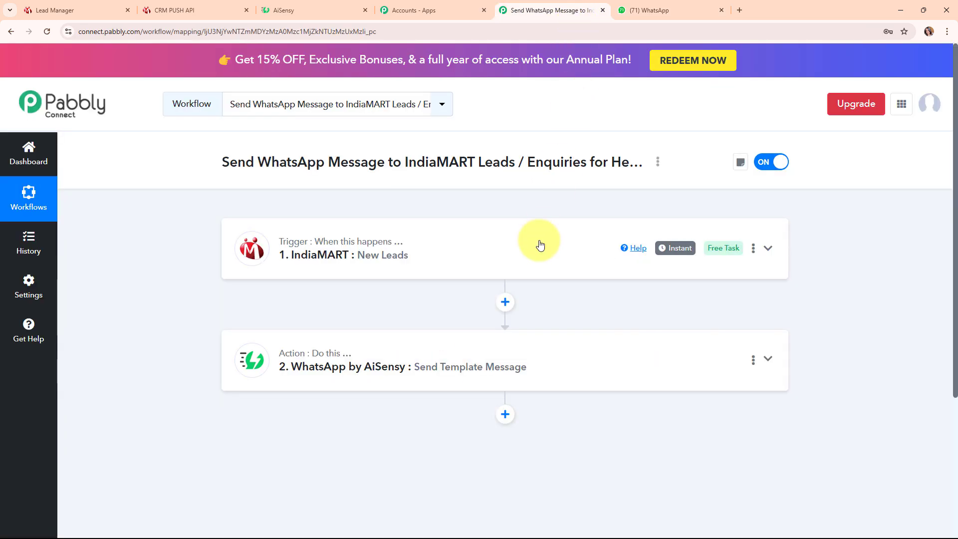